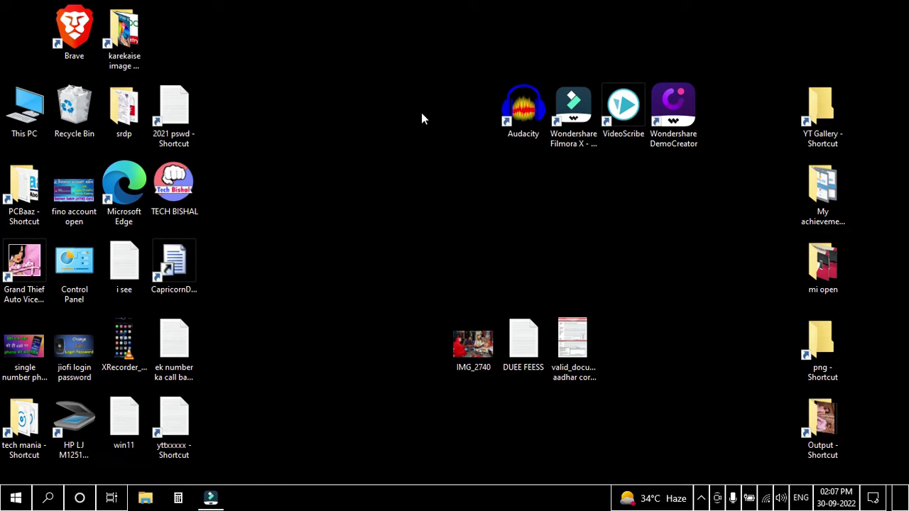
# - Launch Firefox from the Run box, then close its window
pyautogui.press('super+r')
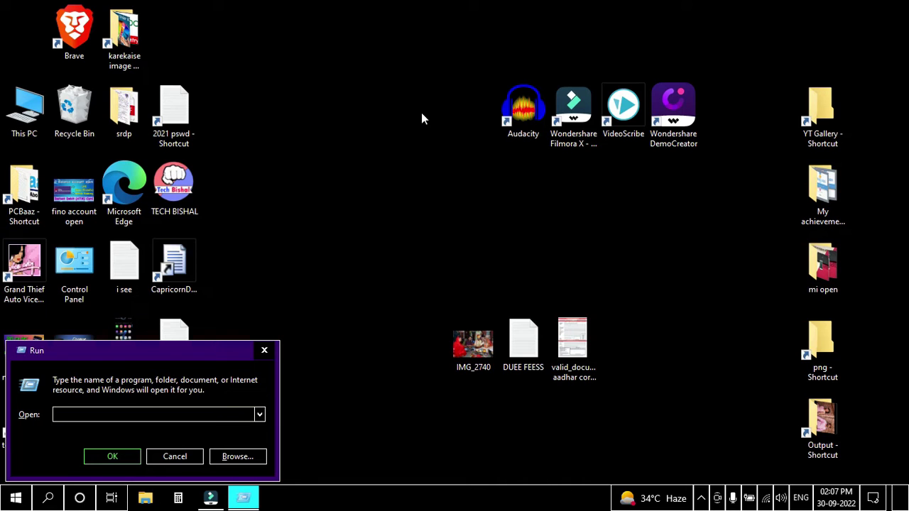
pyautogui.write('firefox')
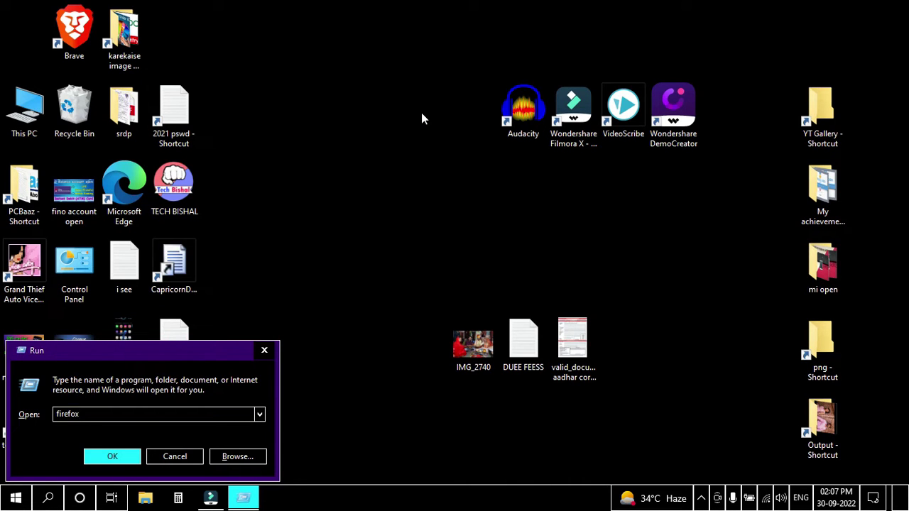
pyautogui.press('Return')
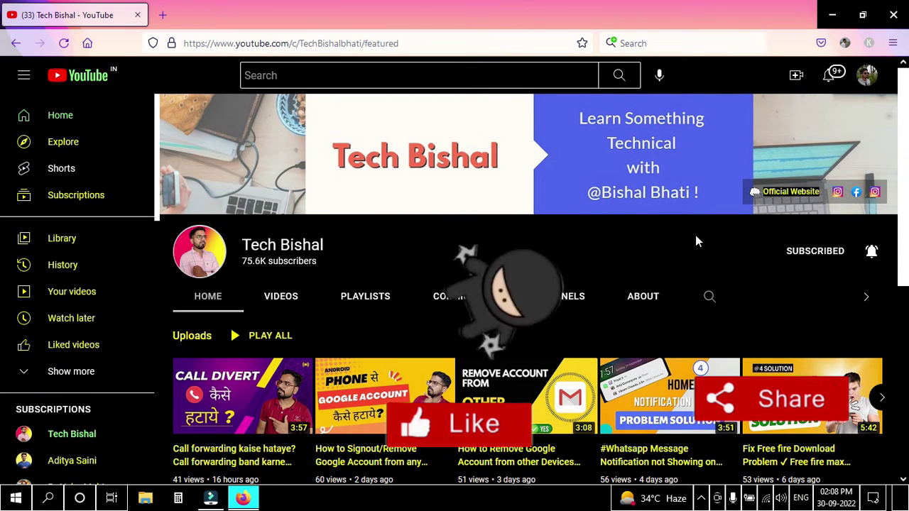
pyautogui.click(895, 13)
# - Refresh the desktop and check the list of Wi-Fi networks
pyautogui.rightClick(364, 143)
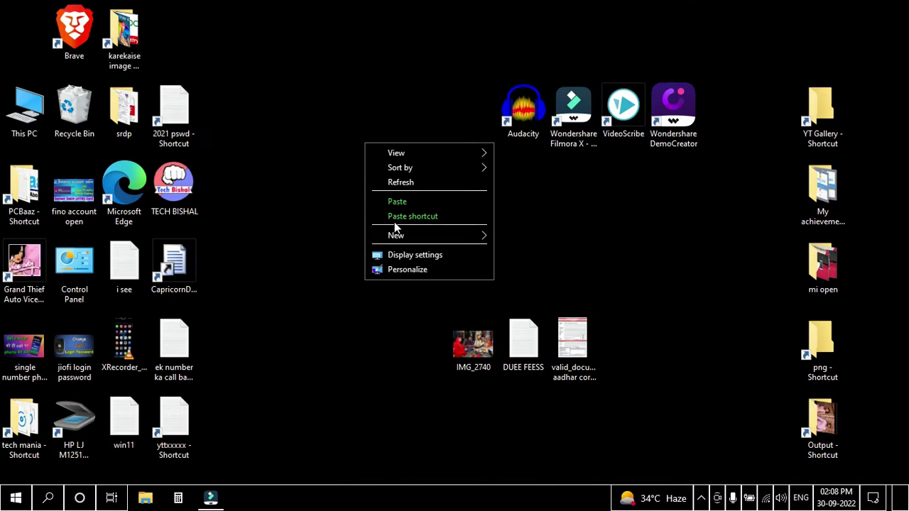
pyautogui.click(394, 183)
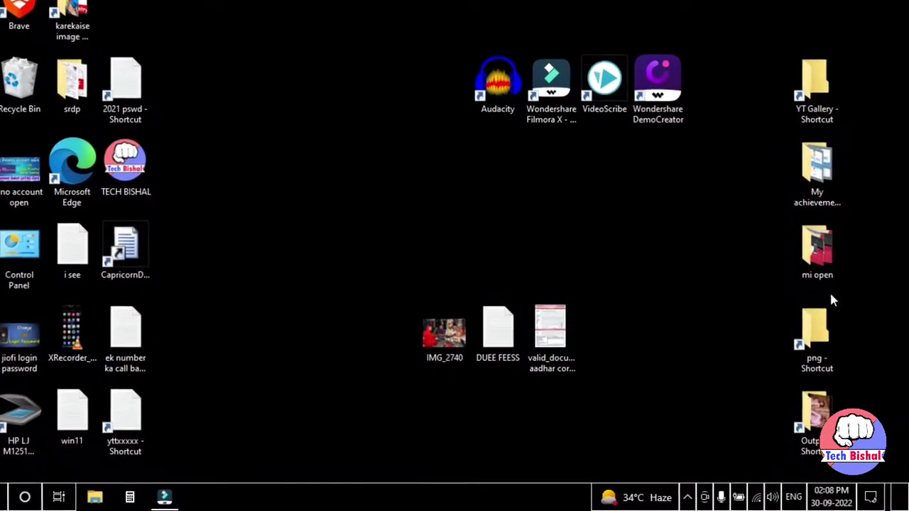
pyautogui.click(754, 497)
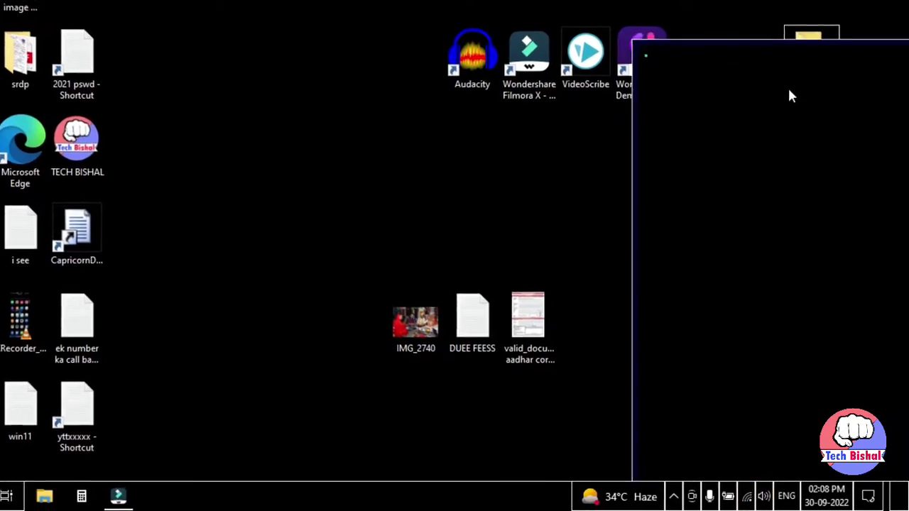
pyautogui.click(399, 172)
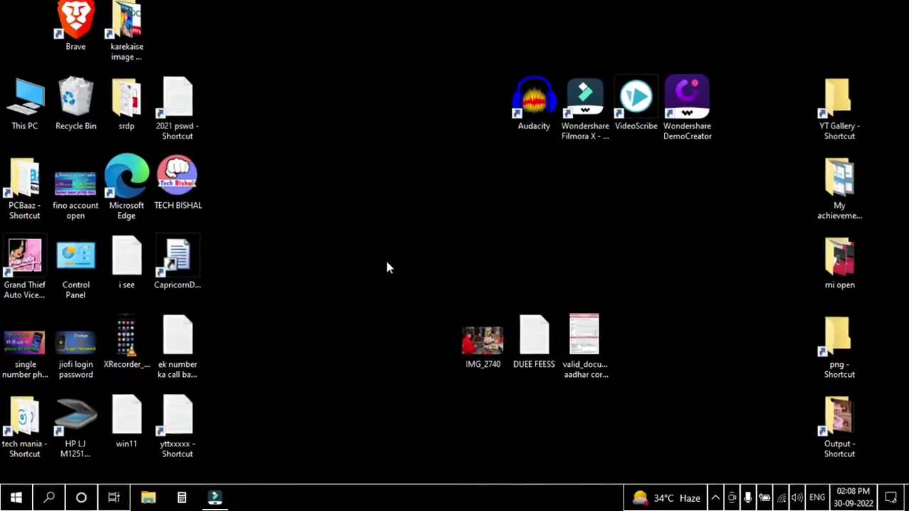
# - Relaunch Firefox from the Run box so the Google home page opens
pyautogui.press('super+r')
pyautogui.write('firefox')
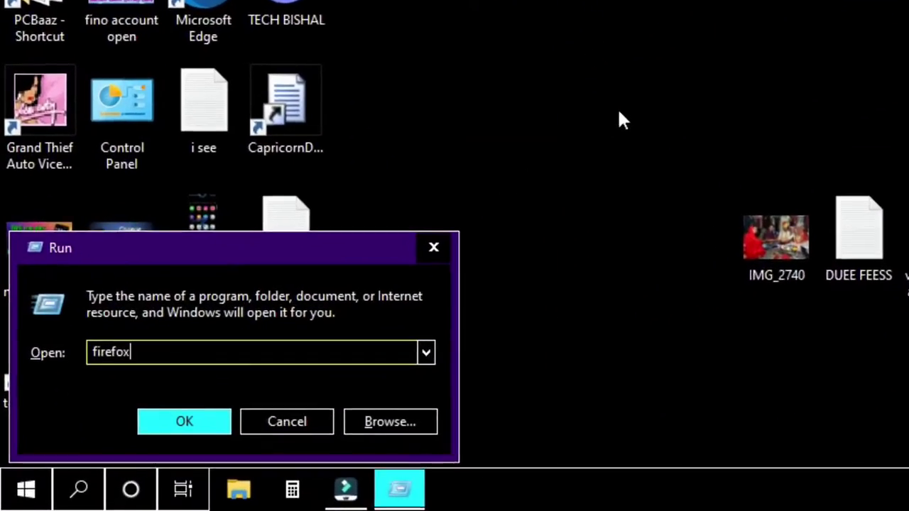
pyautogui.press('Return')
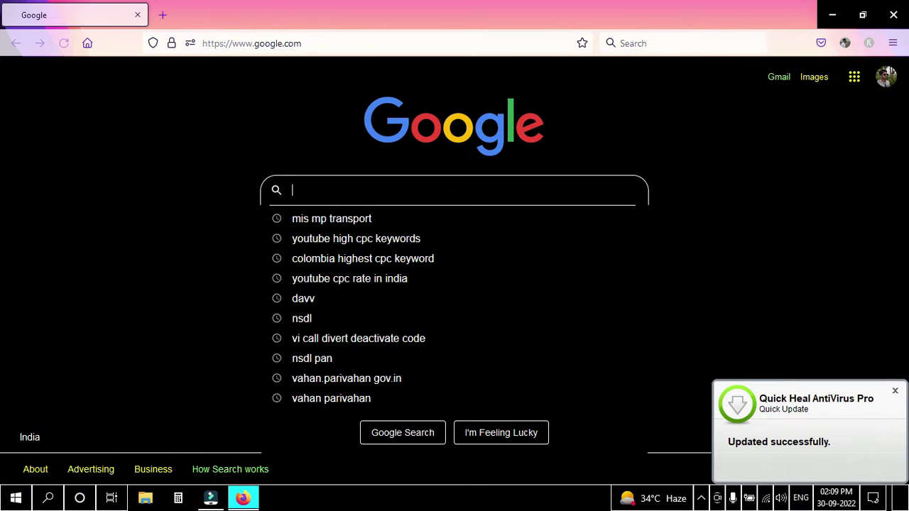
# - Search Google for the vahan.parivahan gov.in suggestion
pyautogui.write('vahan')
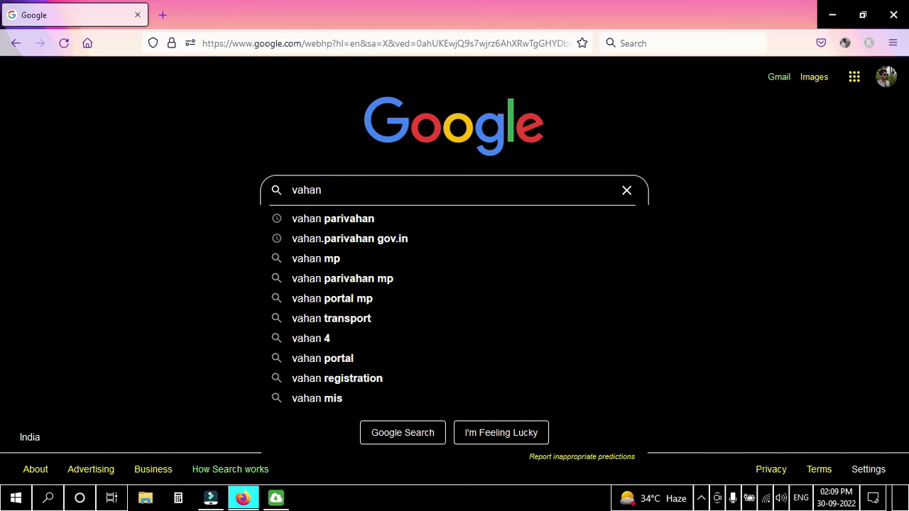
pyautogui.press('Down')
pyautogui.press('Down')
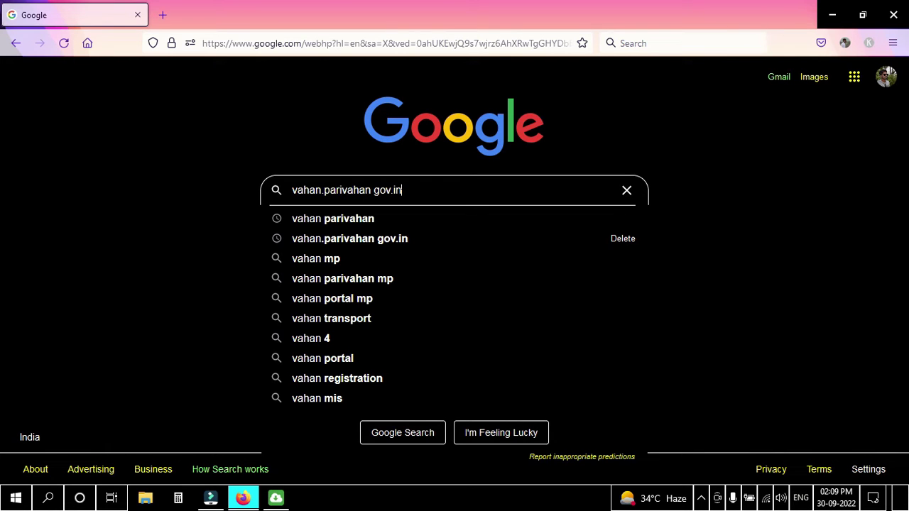
pyautogui.press('Return')
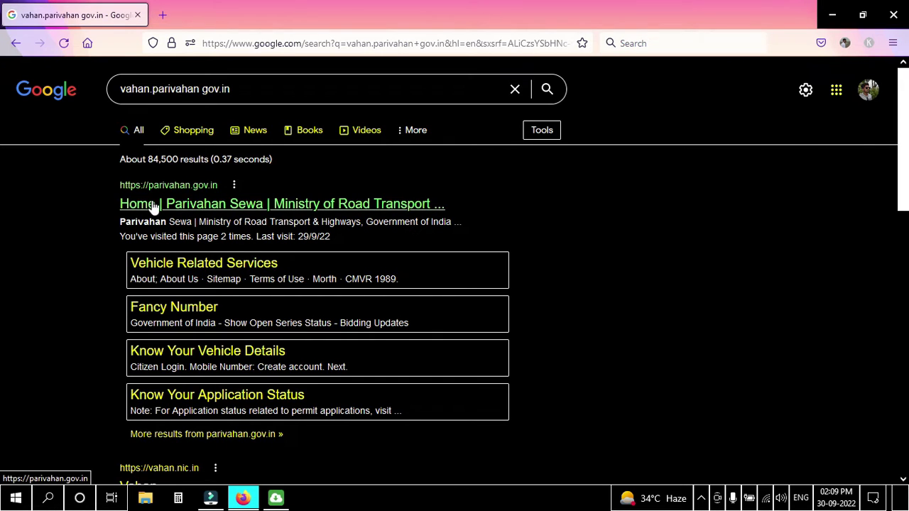
# - Open the Parivahan Sewa home page and choose Online Services > Check Post Tax
pyautogui.click(263, 204)
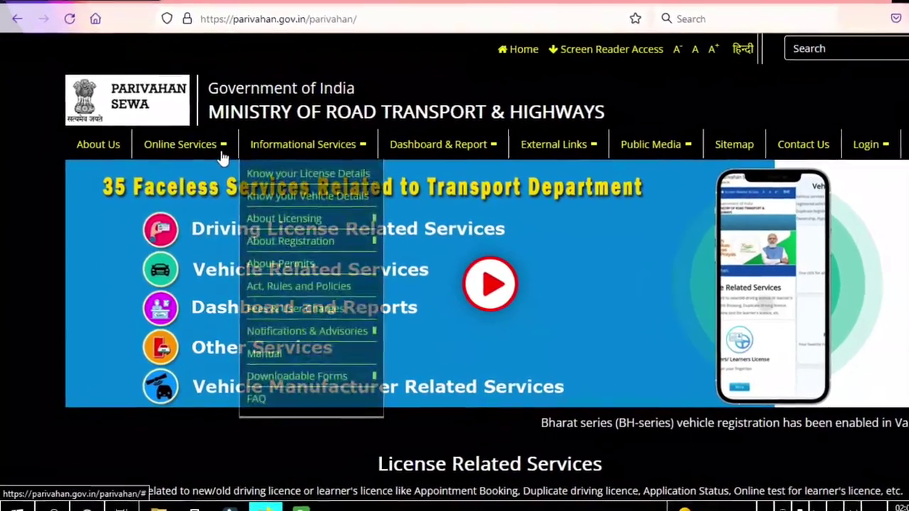
pyautogui.moveTo(199, 149)
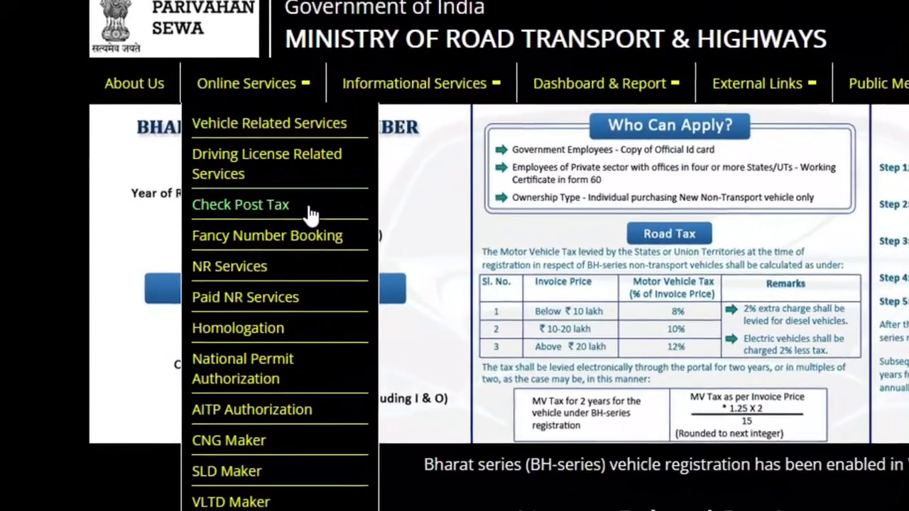
pyautogui.click(208, 223)
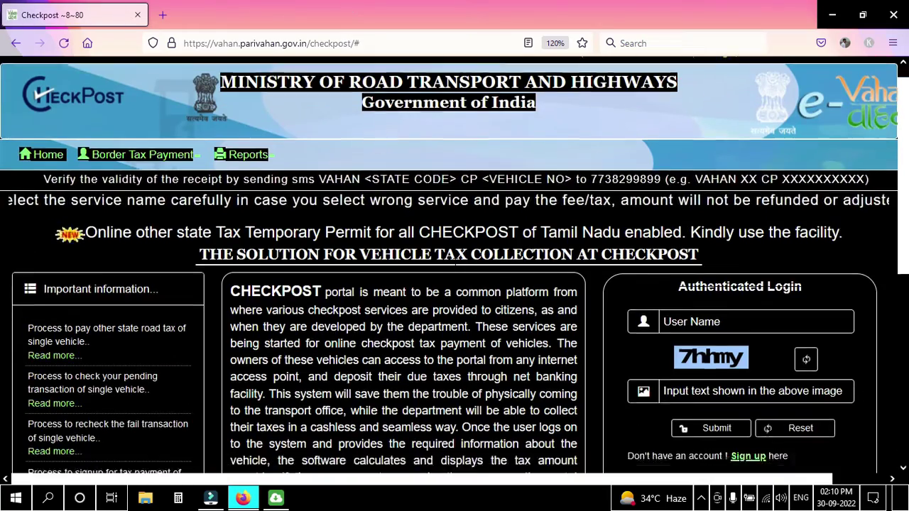
# - Expand the Border Tax Payment menu and use the footer's TAX PAYMENT icon
pyautogui.scroll(-2, 456, 261)
pyautogui.scroll(3, 432, 269)
pyautogui.click(122, 173)
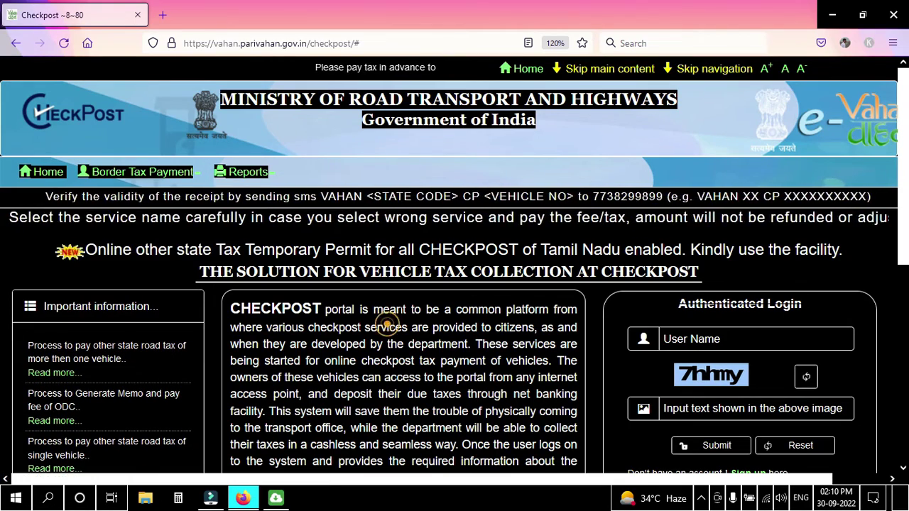
pyautogui.scroll(-5, 402, 309)
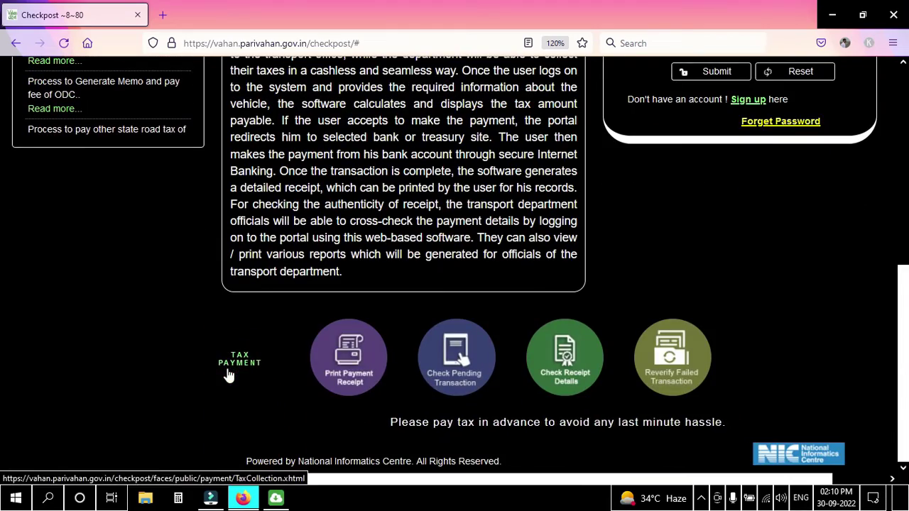
pyautogui.click(228, 375)
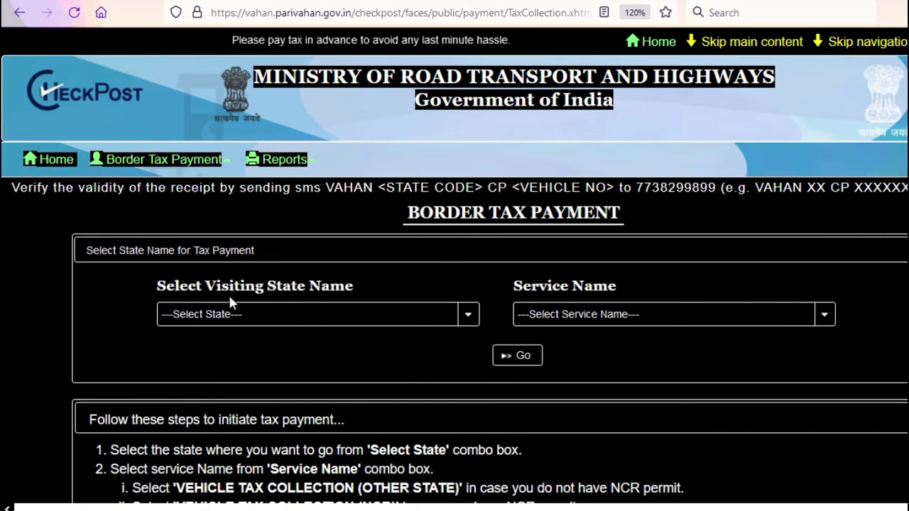
# - Select visiting state GUJARAT and service VEHICLE TAX COLLECTION (OTHER STATE), then click Go
pyautogui.click(270, 315)
pyautogui.click(240, 110)
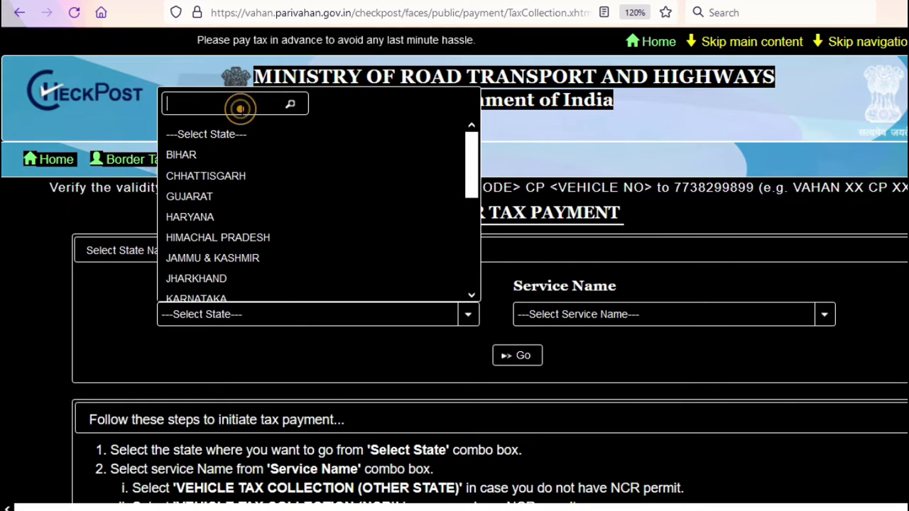
pyautogui.write('gu')
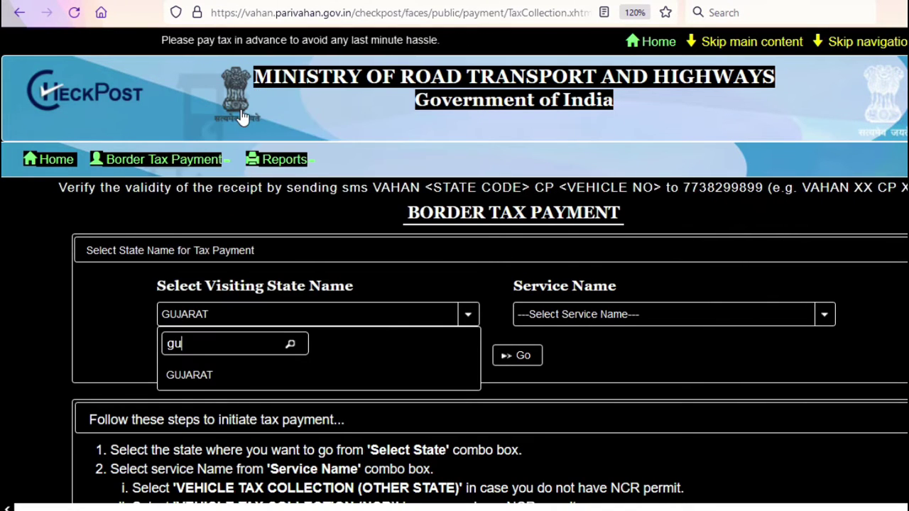
pyautogui.click(217, 382)
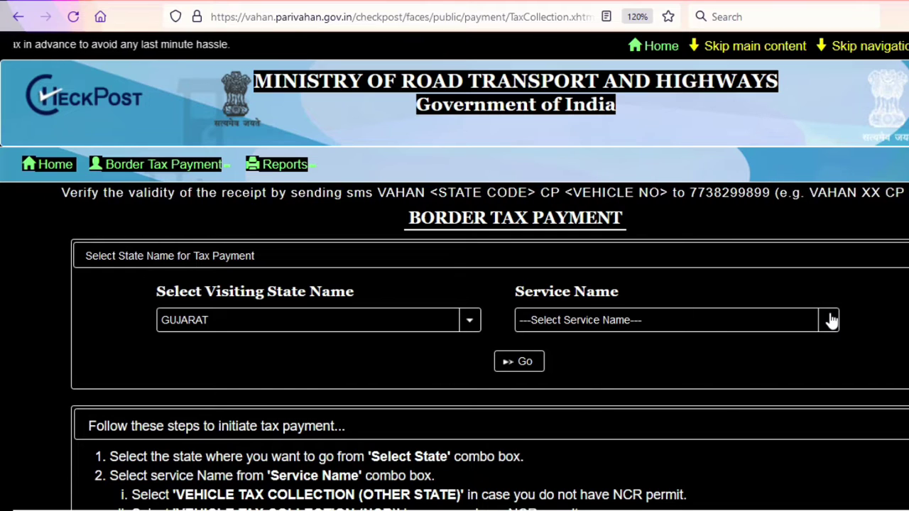
pyautogui.click(829, 320)
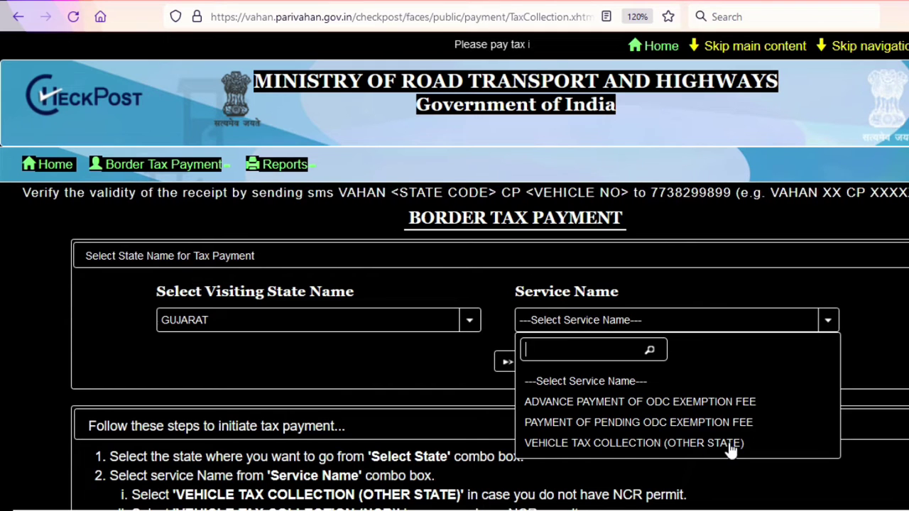
pyautogui.click(731, 444)
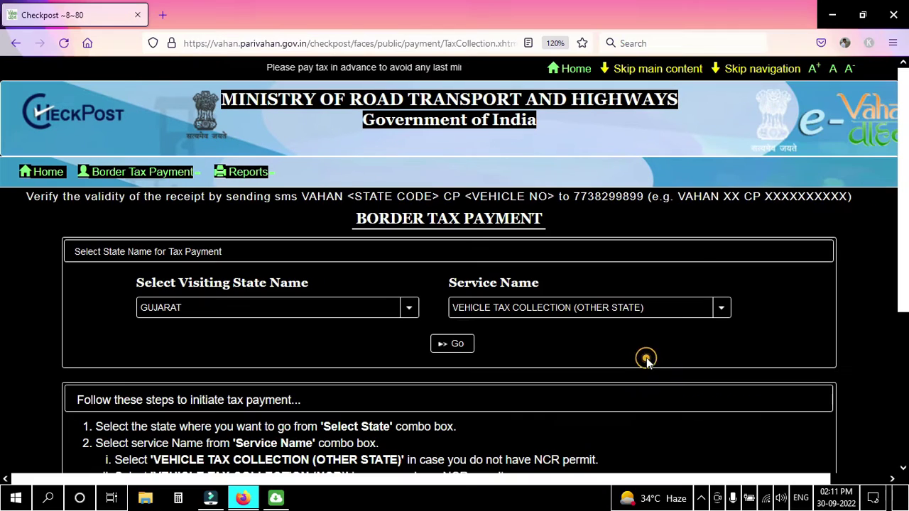
pyautogui.click(458, 346)
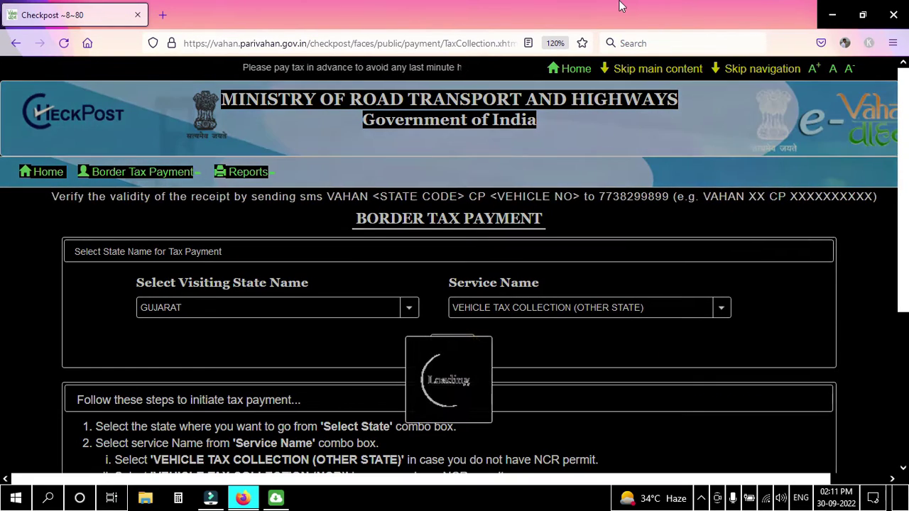
# - Enter the vehicle's registration number, fetch details, and dismiss the No Data Found message
pyautogui.scroll(-1, 374, 159)
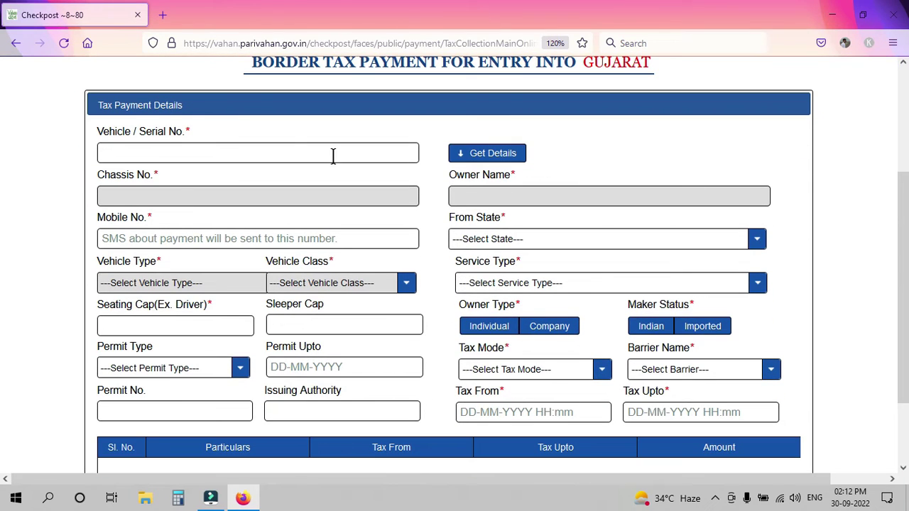
pyautogui.click(197, 149)
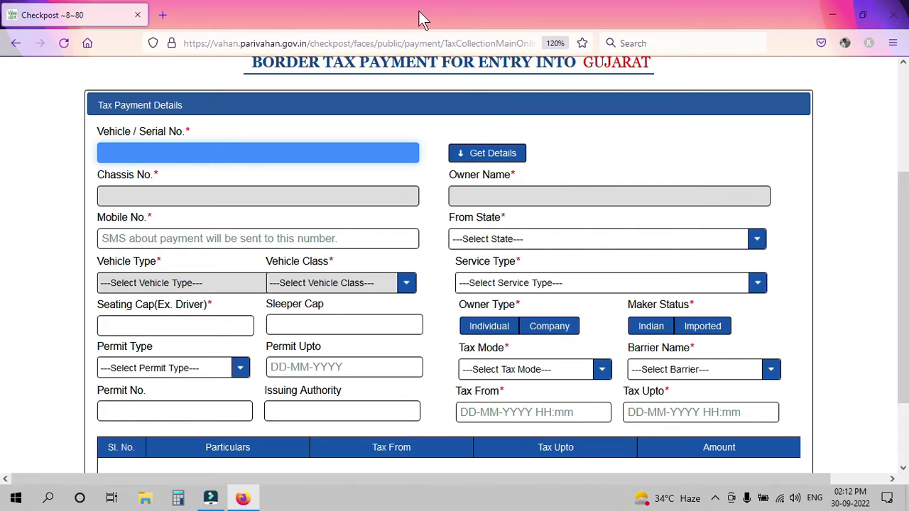
pyautogui.click(514, 156)
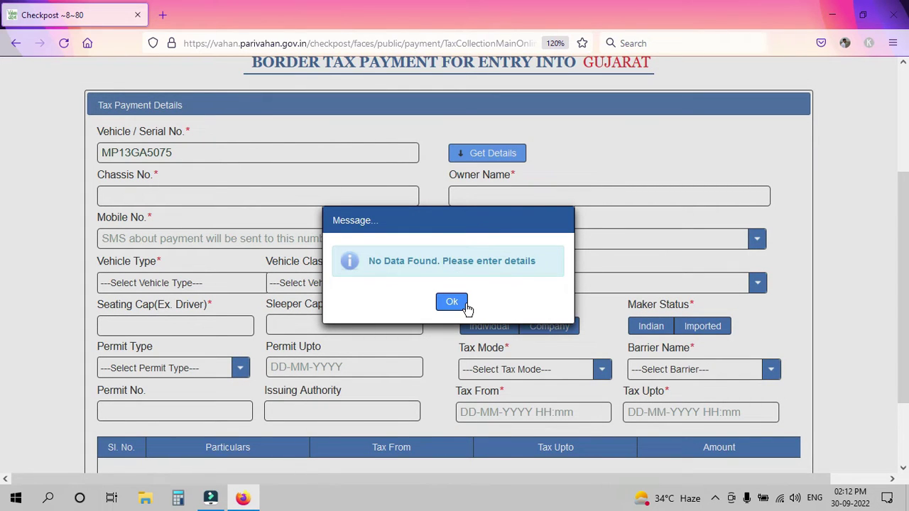
pyautogui.click(467, 308)
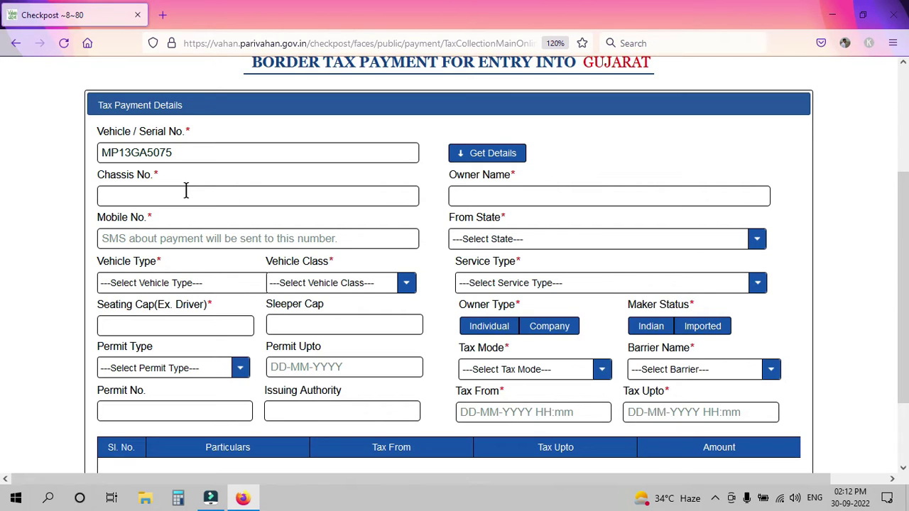
# - In a new tab, search 'MIS' and open the Madhya Pradesh MIS vehicle search
pyautogui.click(160, 12)
pyautogui.write('MIS')
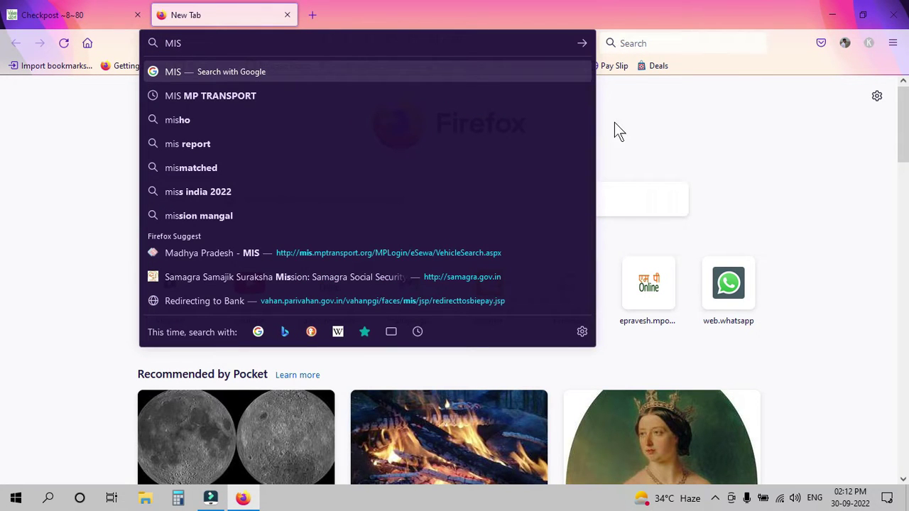
pyautogui.click(328, 253)
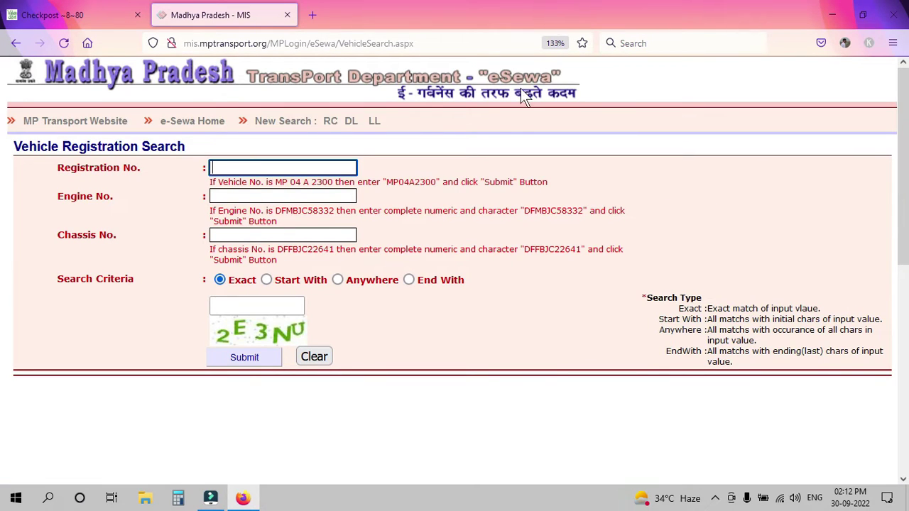
# - Search the vehicle's registration record with the captcha and copy its chassis number
pyautogui.click(217, 162)
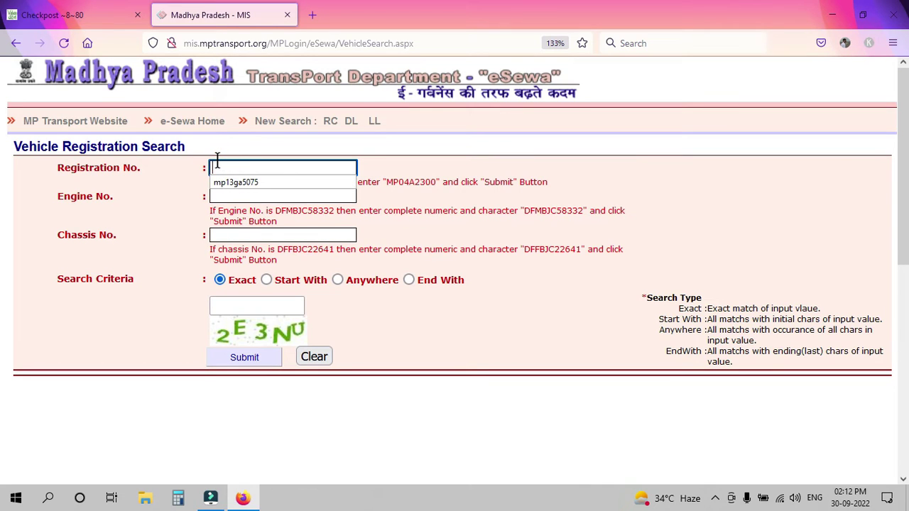
pyautogui.click(236, 183)
pyautogui.click(241, 307)
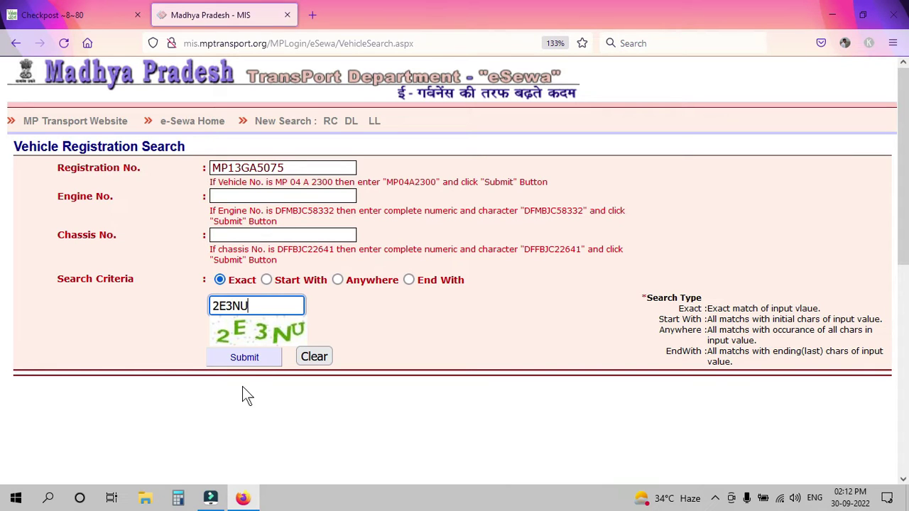
pyautogui.click(245, 357)
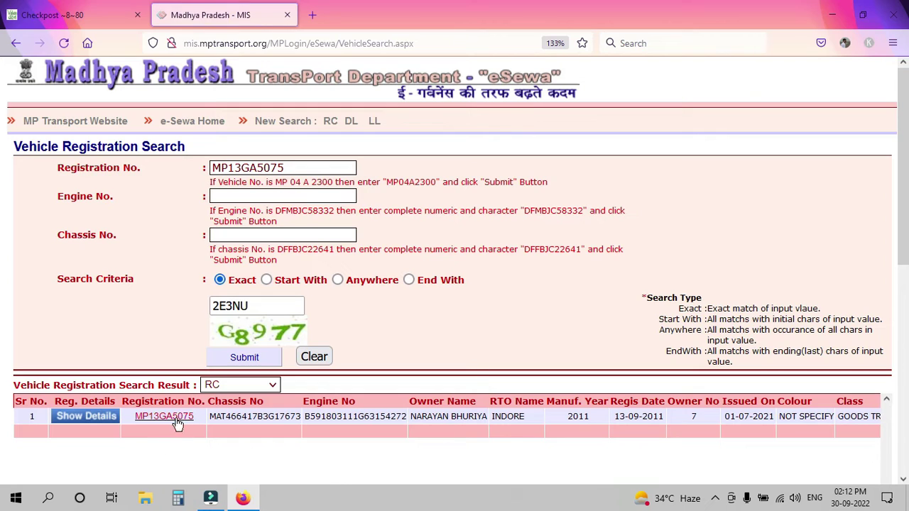
pyautogui.rightClick(281, 416)
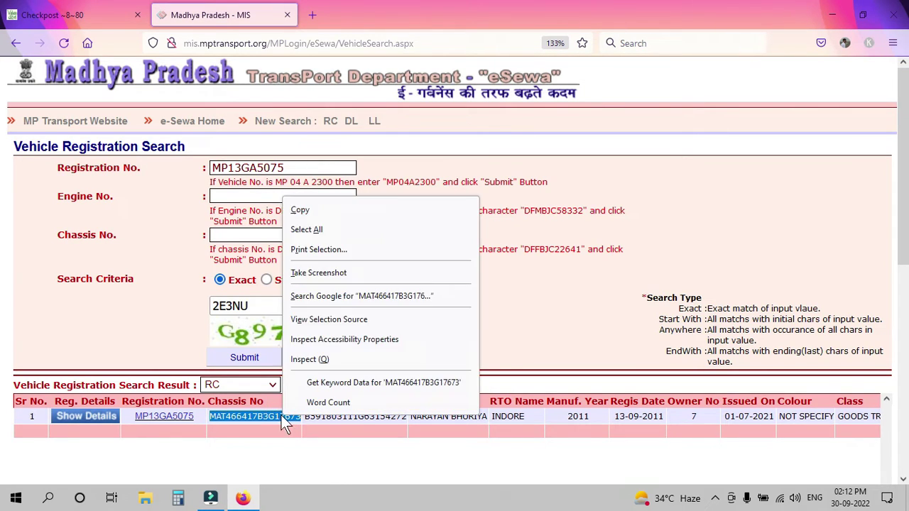
pyautogui.click(301, 210)
pyautogui.click(78, 15)
# - Paste the chassis number, owner name and mobile number into the Gujarat form
pyautogui.rightClick(158, 192)
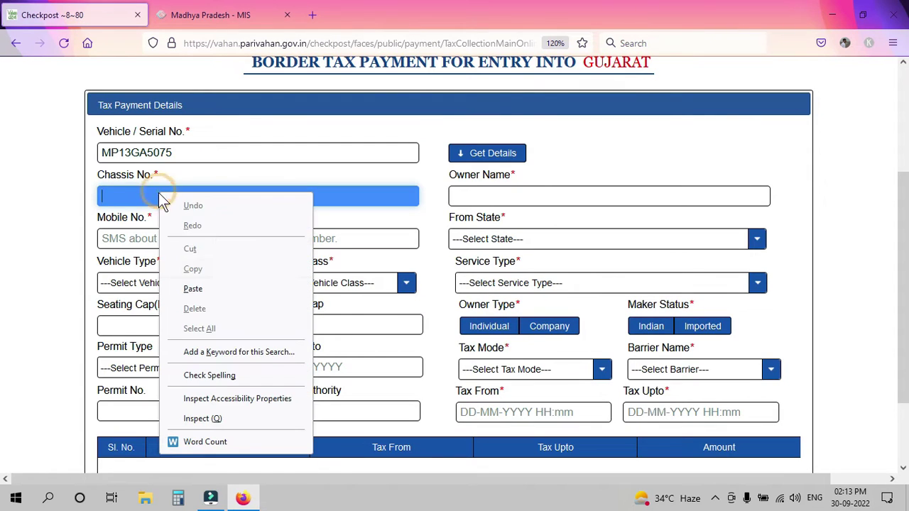
pyautogui.click(215, 288)
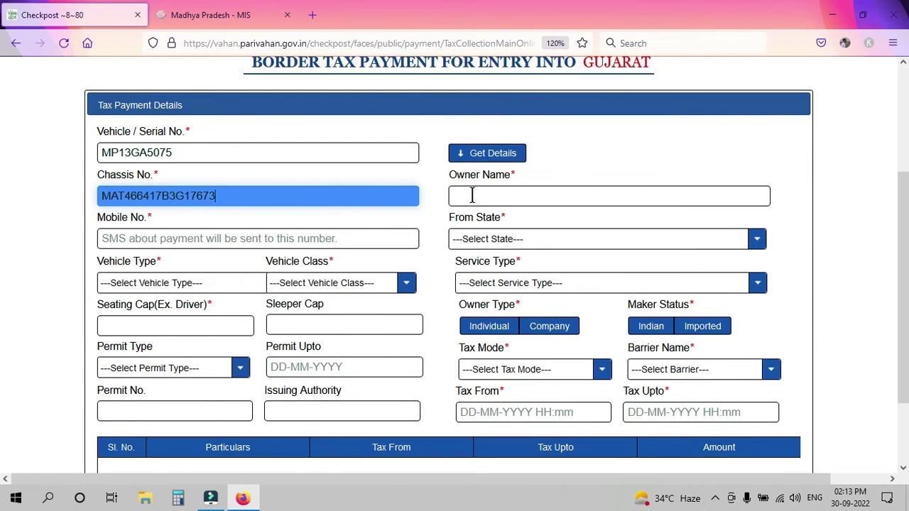
pyautogui.click(504, 195)
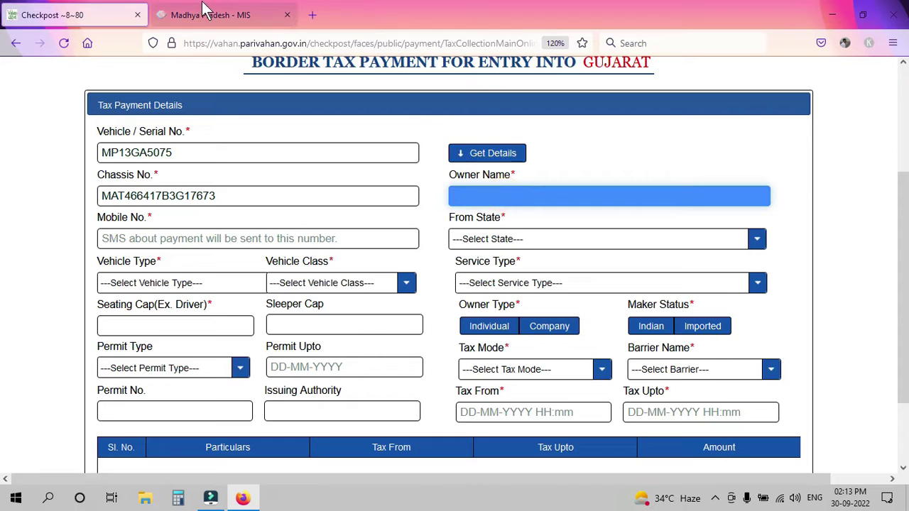
pyautogui.click(270, 14)
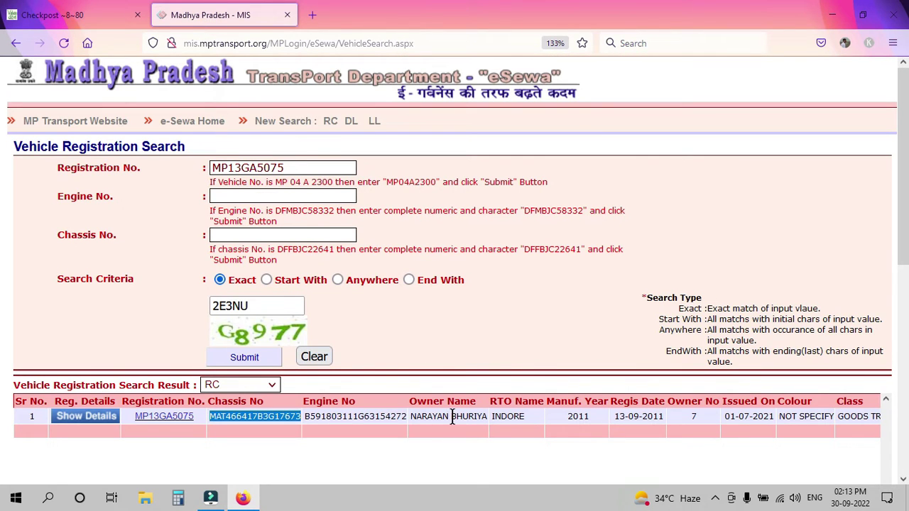
pyautogui.click(71, 12)
pyautogui.hotkey('ctrl', 'v')
pyautogui.click(20, 247)
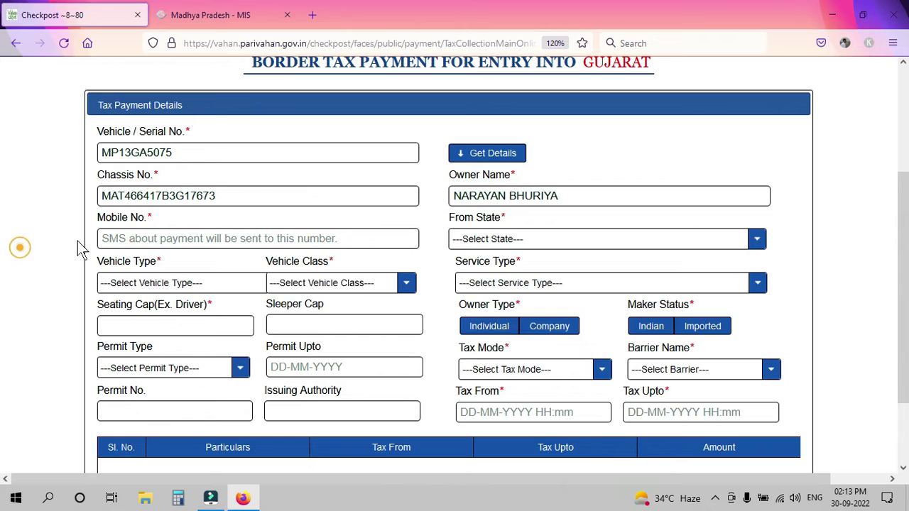
pyautogui.click(158, 242)
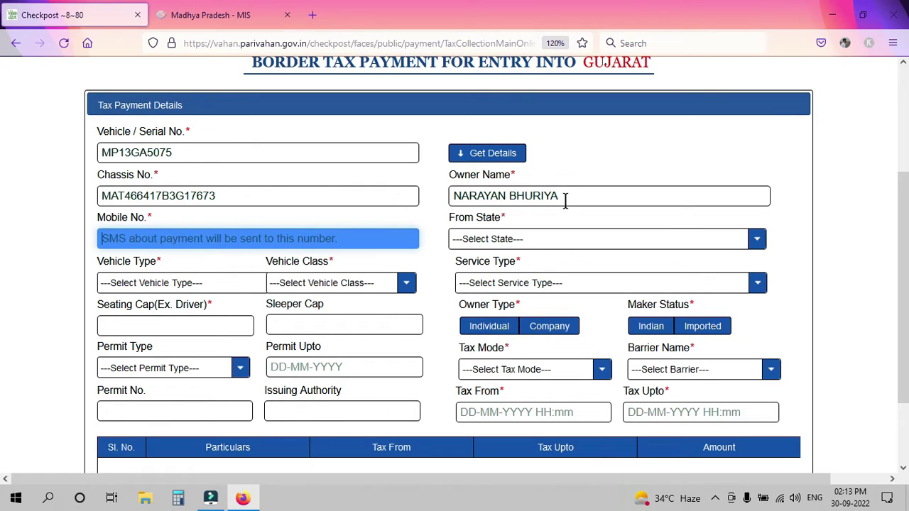
pyautogui.hotkey('ctrl', 'v')
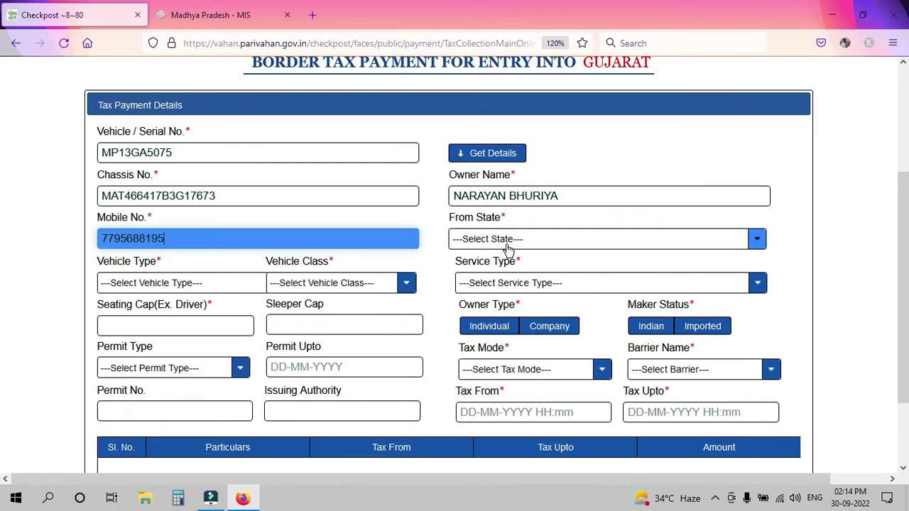
# - Set From State MADHYA PRADESH, Vehicle Type GOODS VEHICLE and Vehicle Class HEAVY GOODS VEHICLE
pyautogui.click(507, 245)
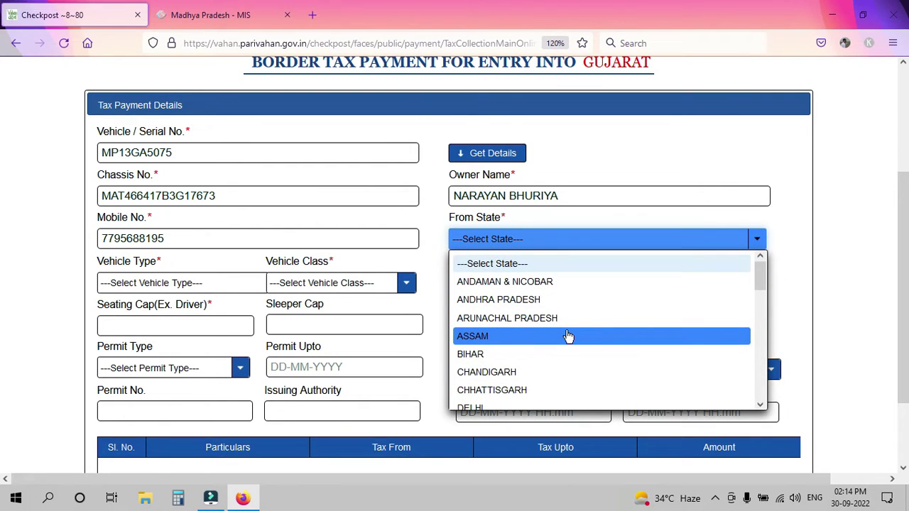
pyautogui.scroll(-3, 568, 336)
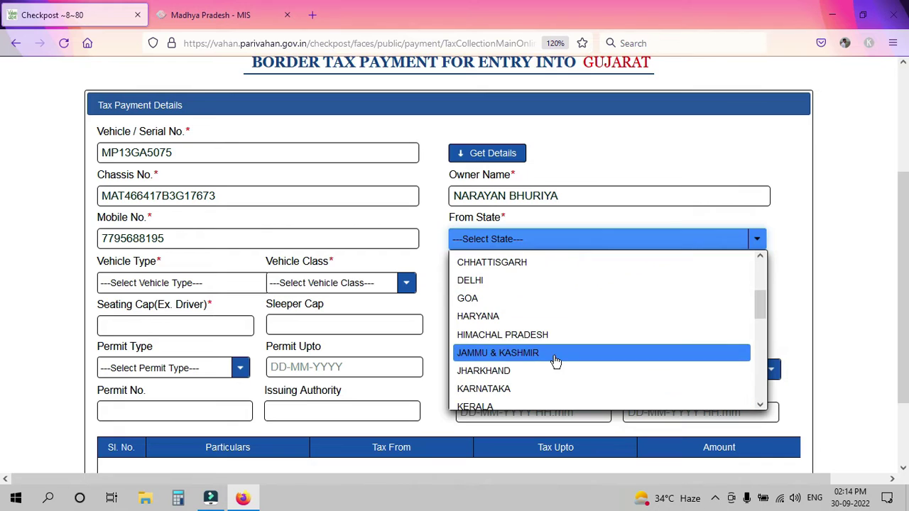
pyautogui.scroll(-2, 556, 361)
pyautogui.click(537, 377)
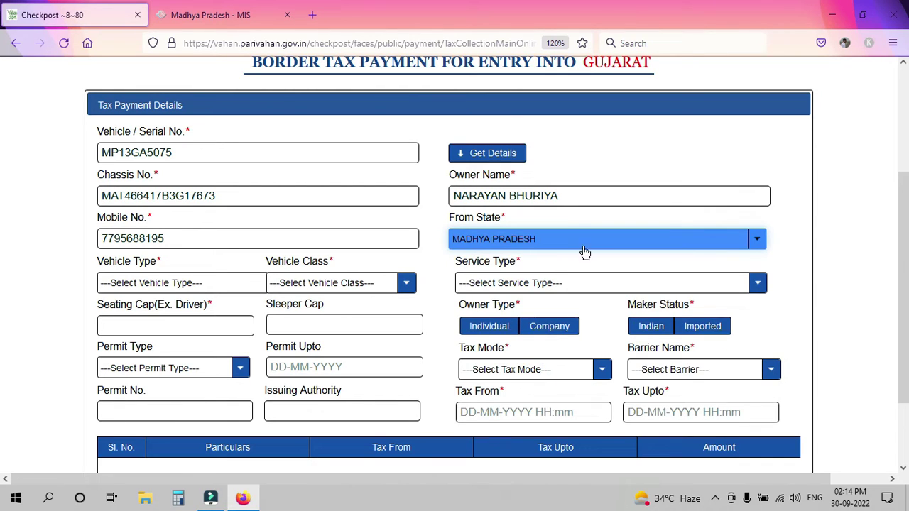
pyautogui.click(857, 250)
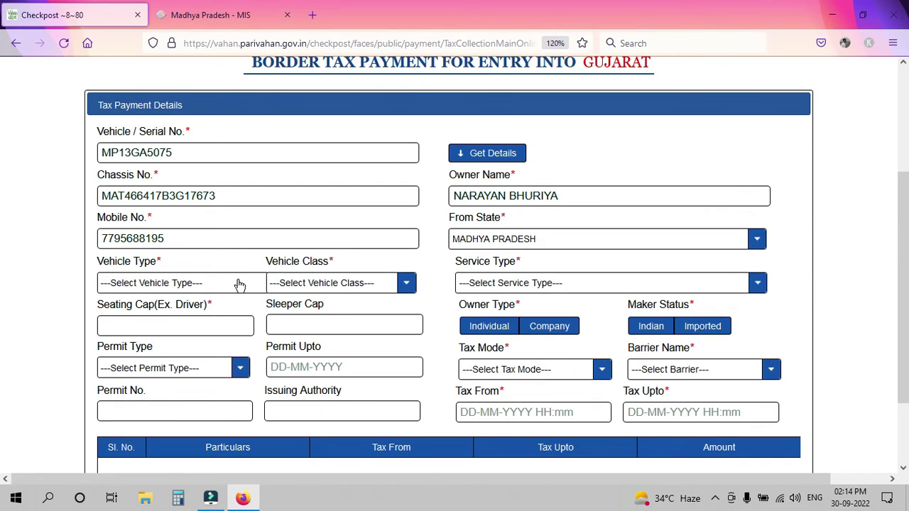
pyautogui.click(168, 287)
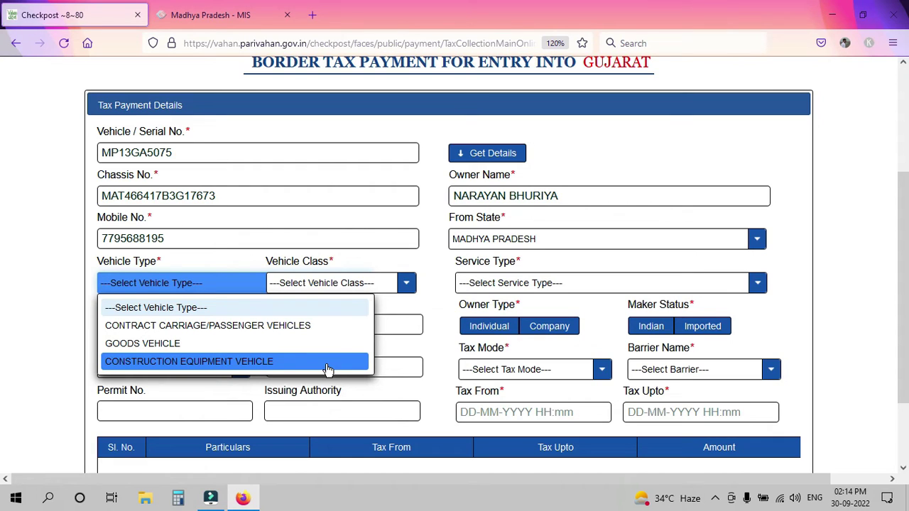
pyautogui.click(203, 344)
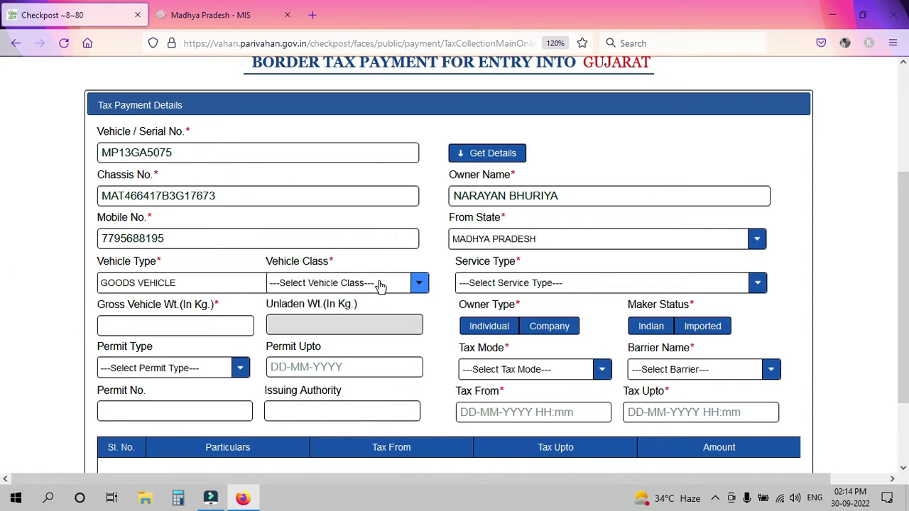
pyautogui.click(409, 284)
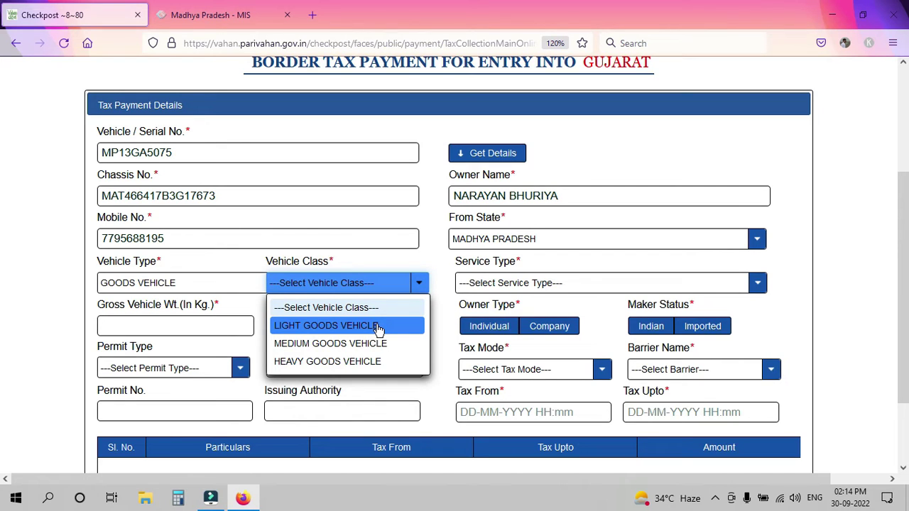
pyautogui.click(352, 363)
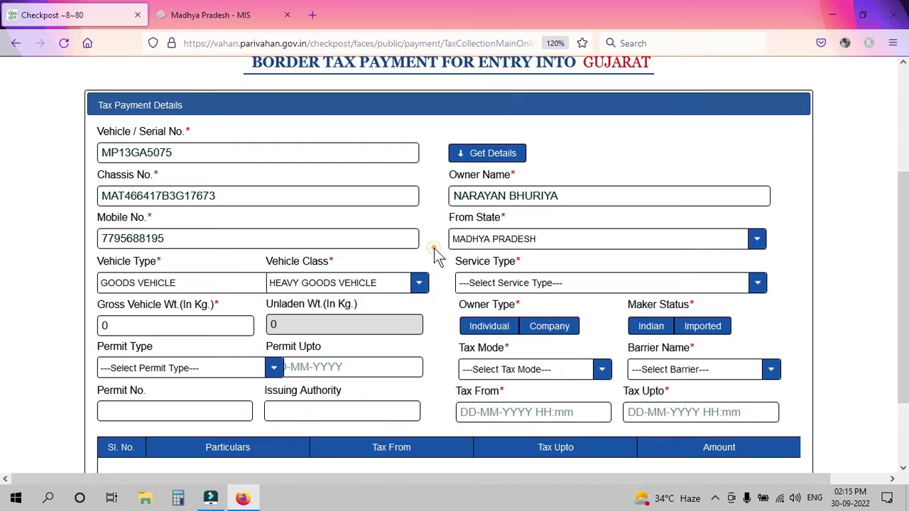
pyautogui.click(524, 283)
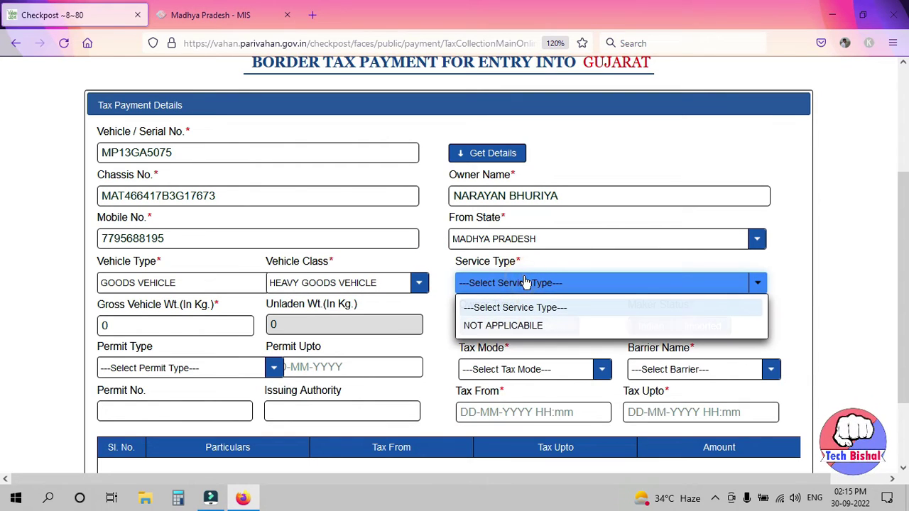
# - Set Service Type to NOT APPLICABILE and Gross Vehicle Wt. to 35000 kg
pyautogui.click(516, 325)
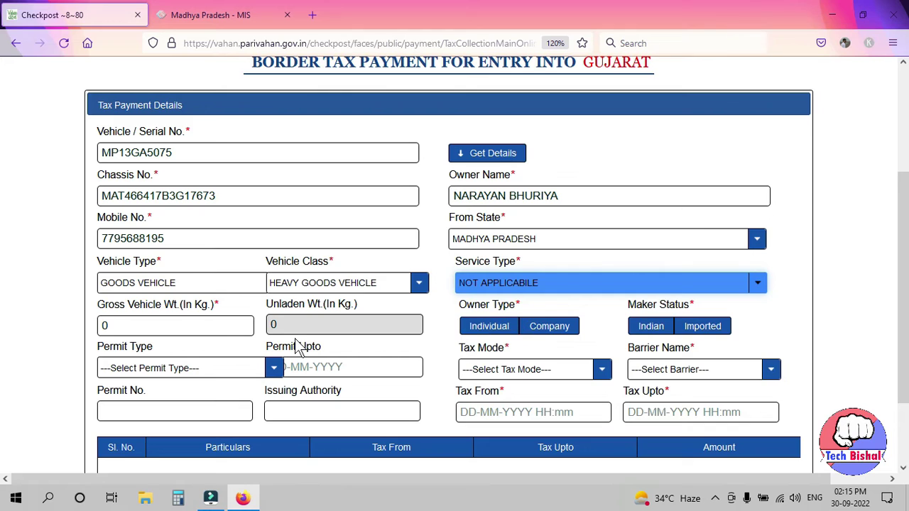
pyautogui.click(134, 323)
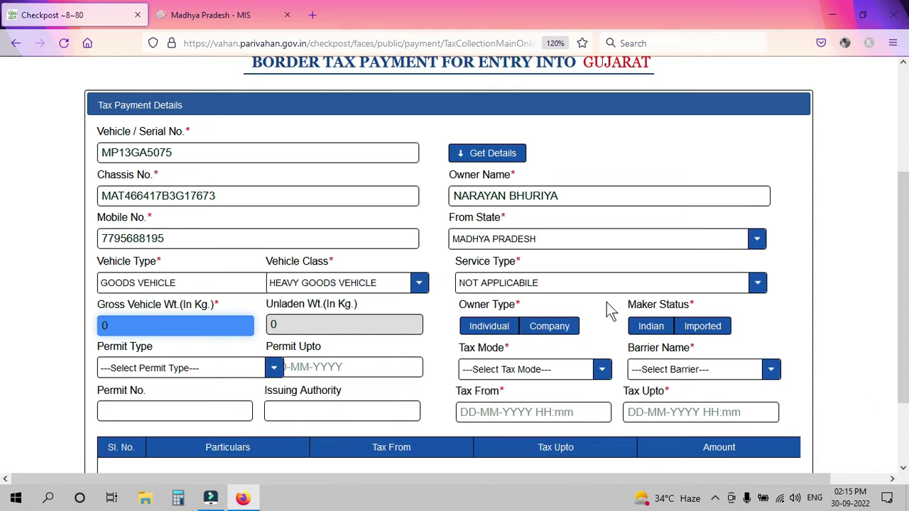
pyautogui.press('BackSpace')
pyautogui.write('35000')
pyautogui.press('Tab')
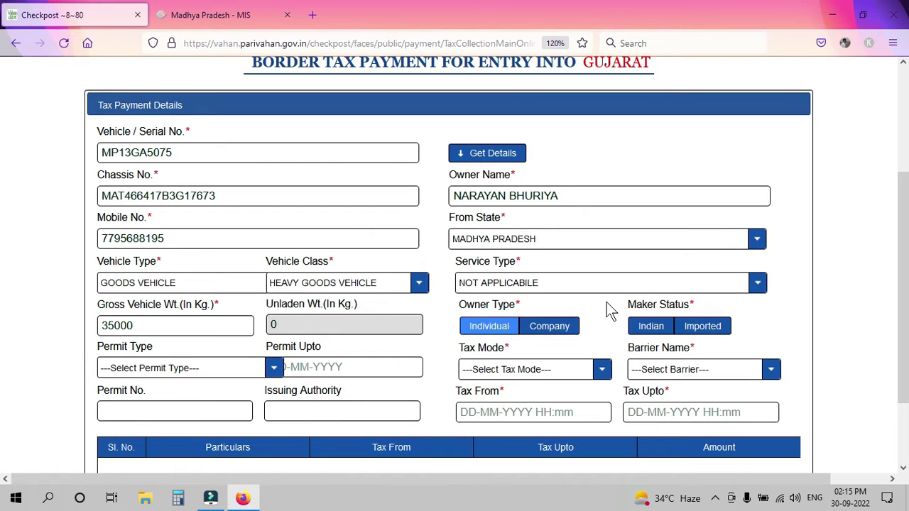
# - Set the owner type to Individual and the maker status to Indian
pyautogui.click(499, 329)
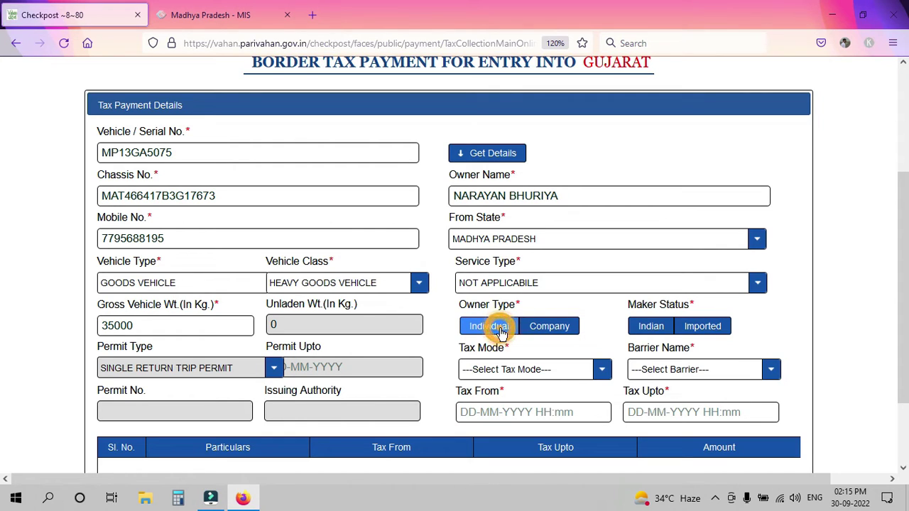
pyautogui.click(560, 334)
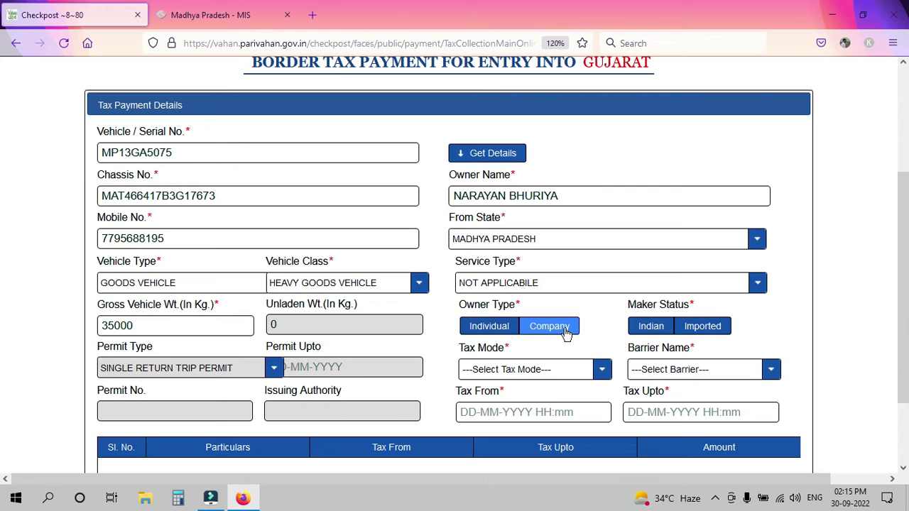
pyautogui.click(476, 333)
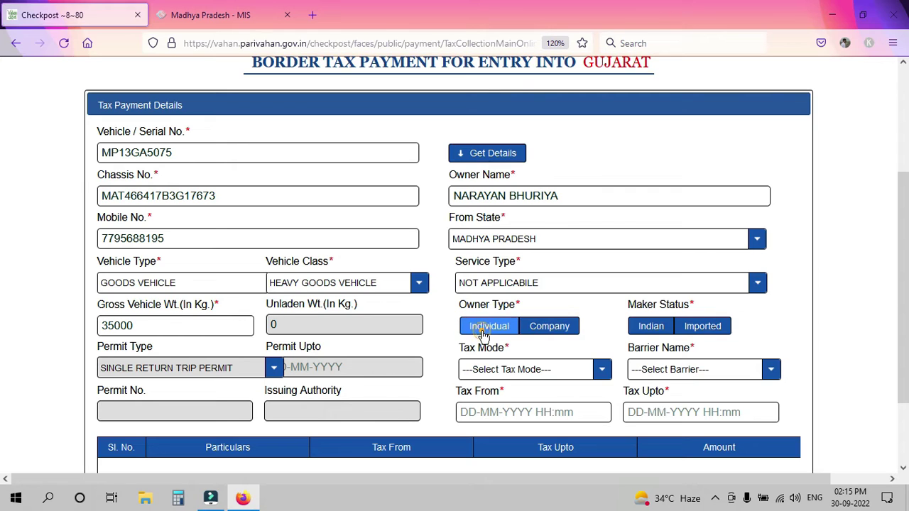
pyautogui.click(689, 326)
pyautogui.click(649, 326)
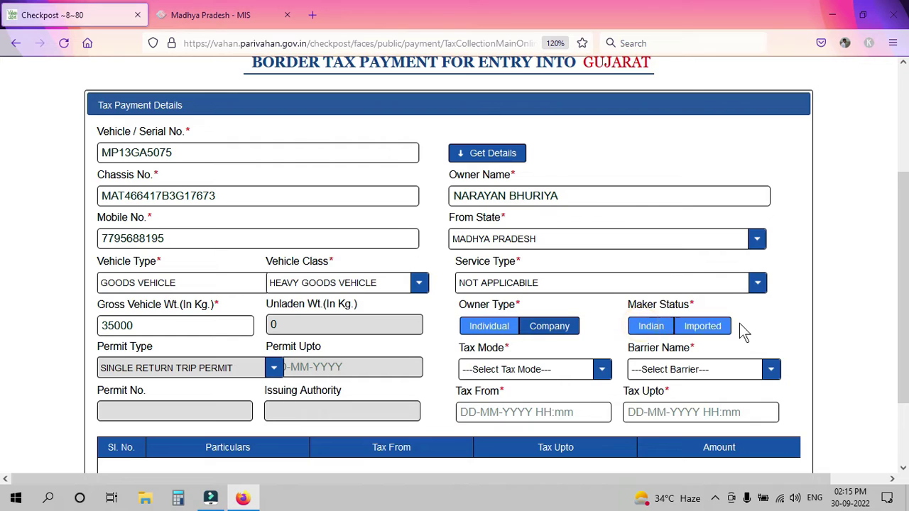
# - Choose the WEEKLY tax mode and DAHOD as the border barrier
pyautogui.scroll(-2, 741, 325)
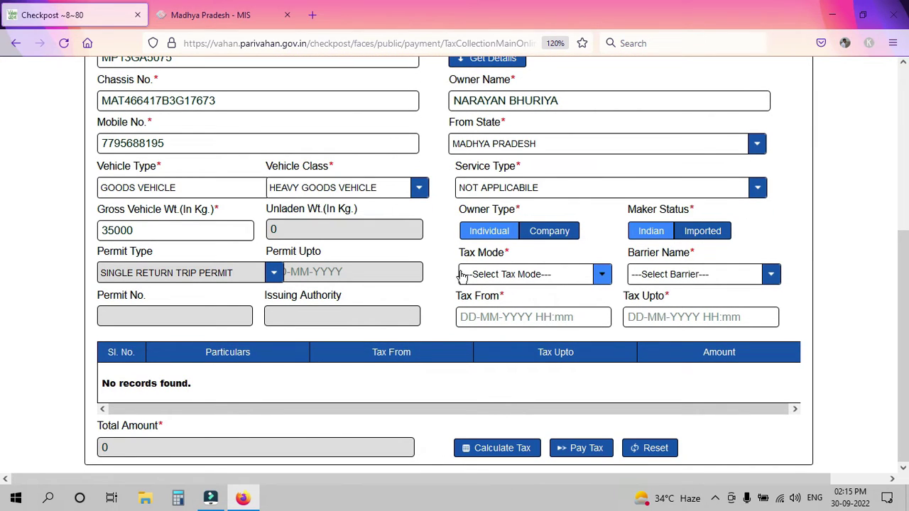
pyautogui.click(562, 279)
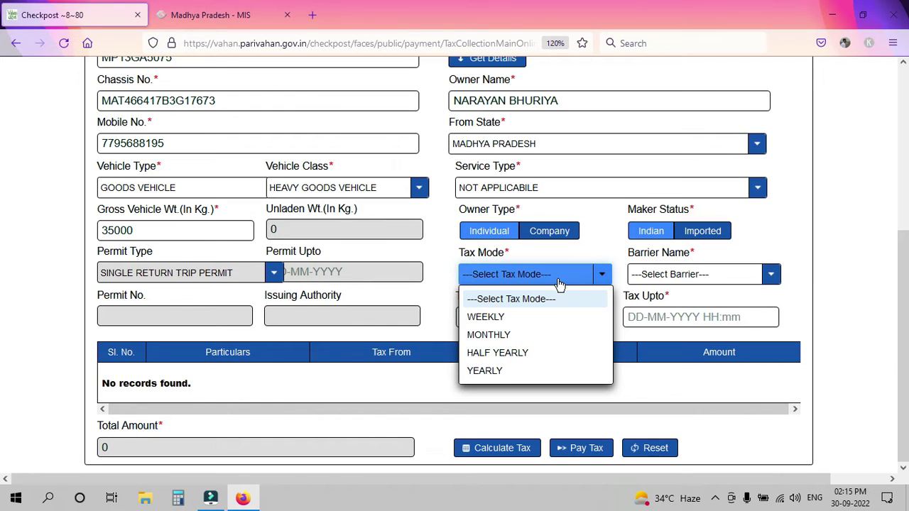
pyautogui.click(523, 318)
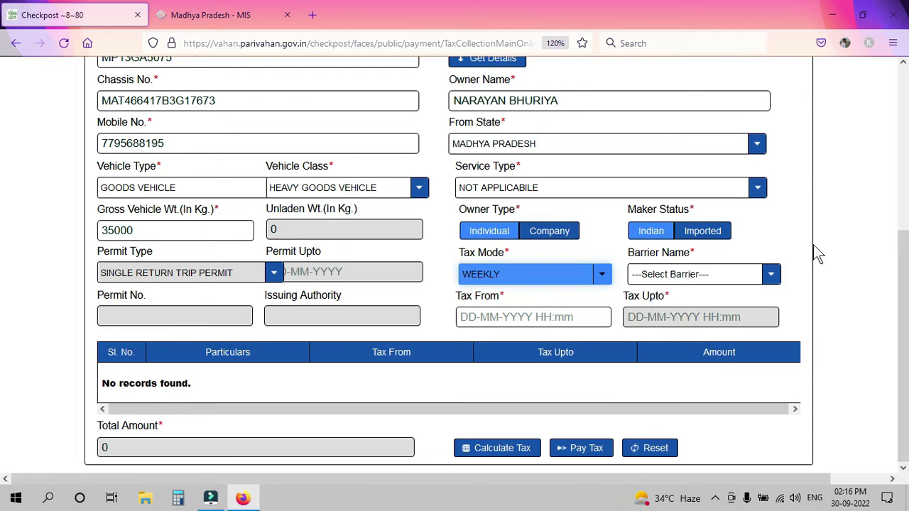
pyautogui.click(688, 274)
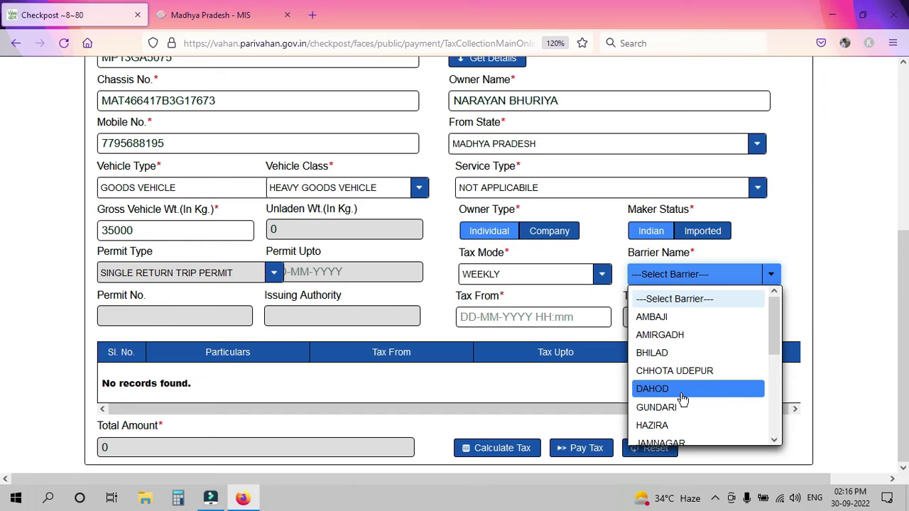
pyautogui.click(680, 397)
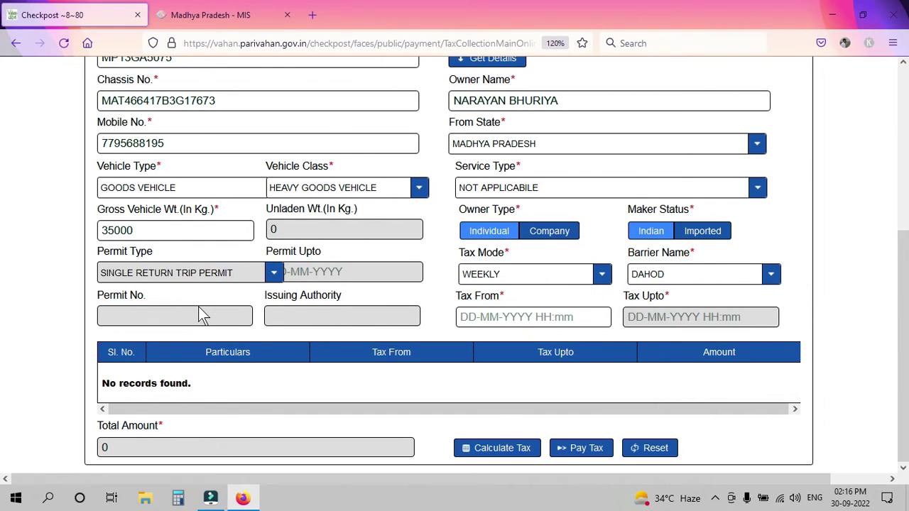
pyautogui.press('Tab')
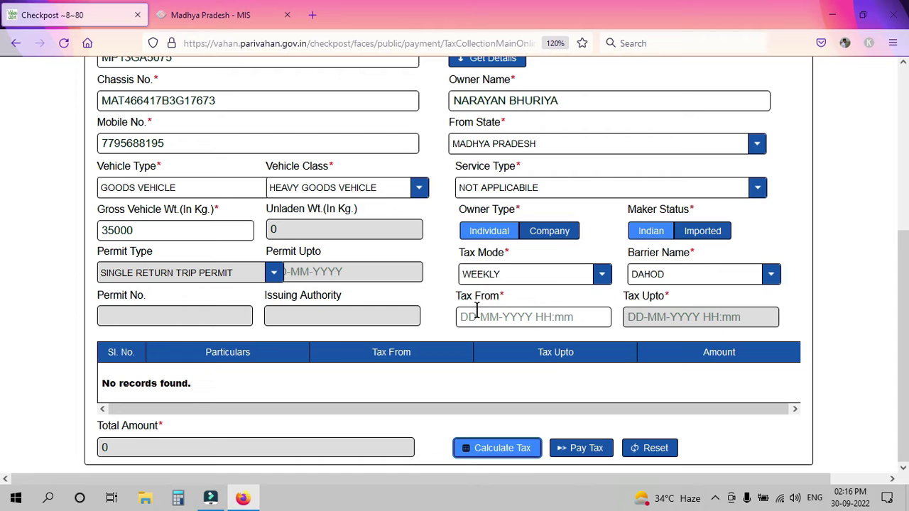
pyautogui.click(468, 314)
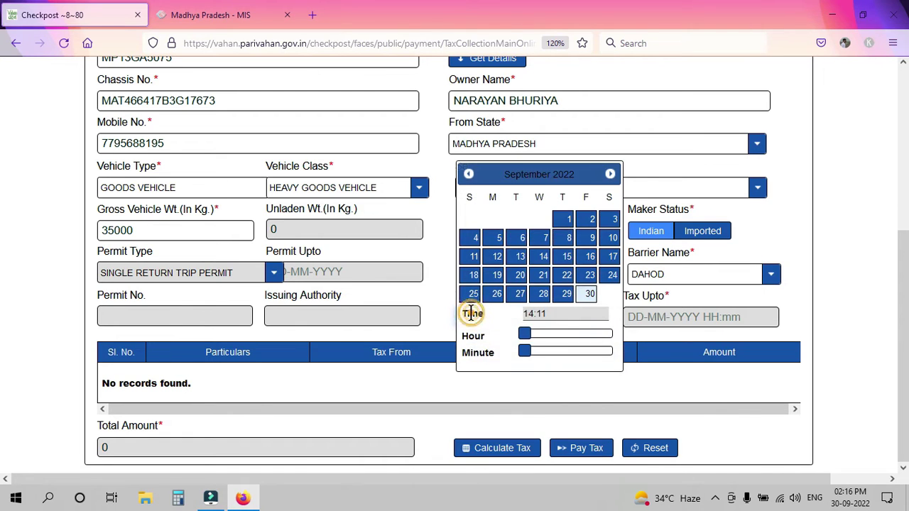
pyautogui.click(592, 296)
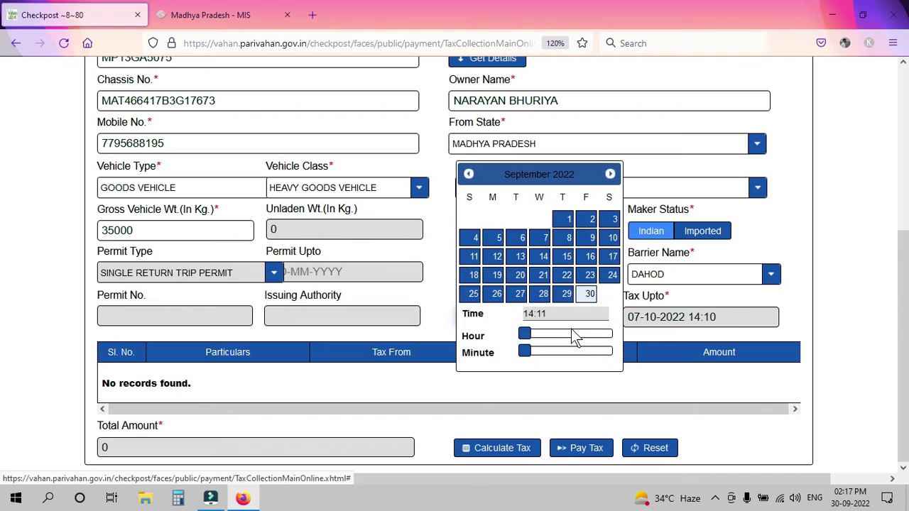
pyautogui.click(875, 306)
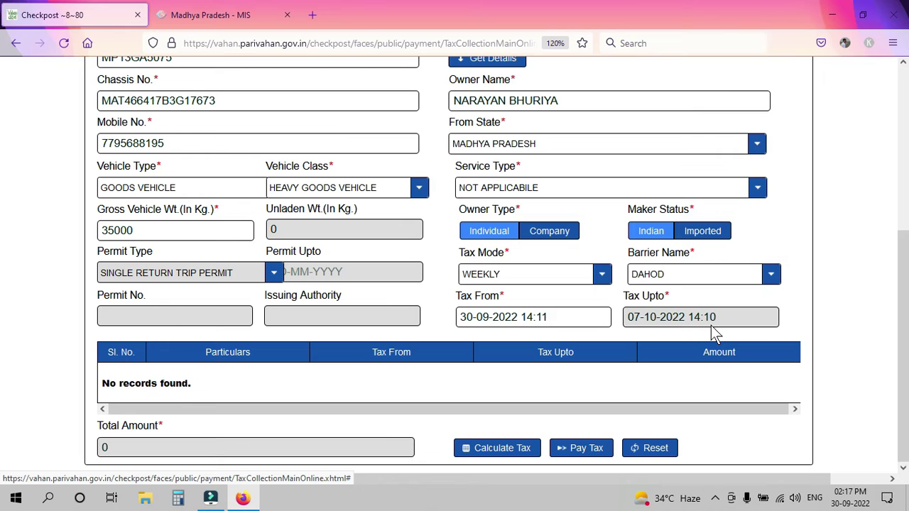
# - Calculate the 1230 border tax for 13–20 Oct 2022 and open the payment confirmation
pyautogui.click(507, 450)
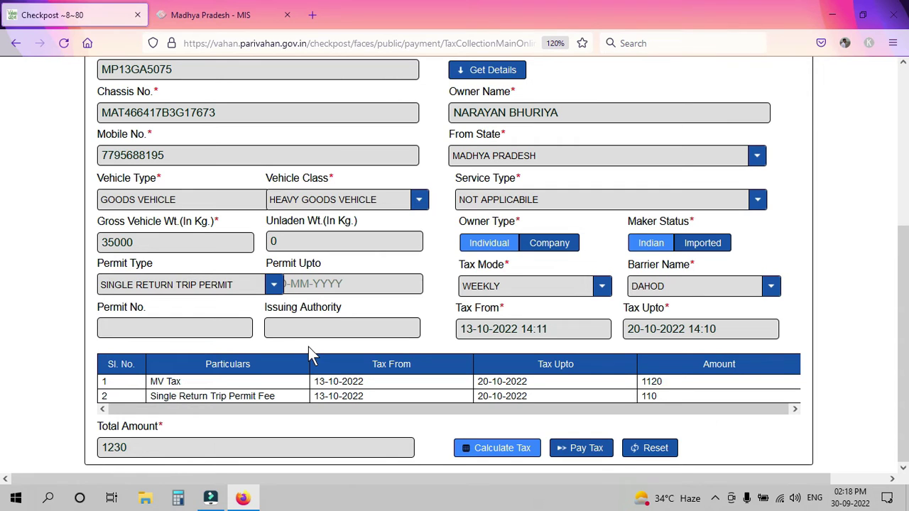
pyautogui.click(576, 447)
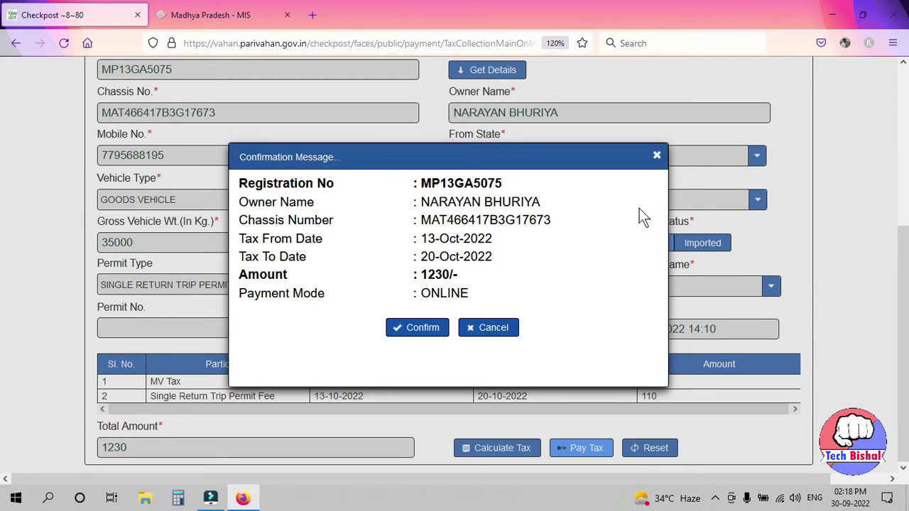
# - Confirm the 1230 payment and proceed through SBIePay (Multi Banking) with the terms accepted
pyautogui.click(408, 330)
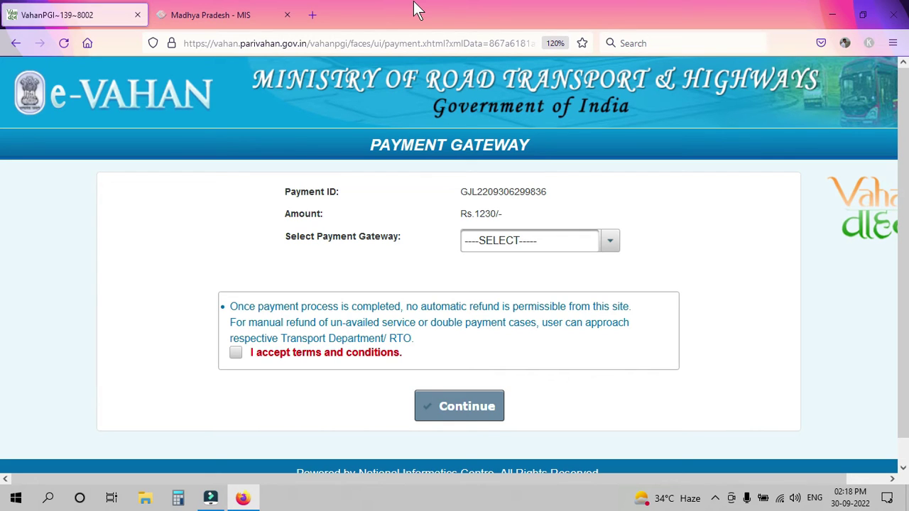
pyautogui.click(505, 240)
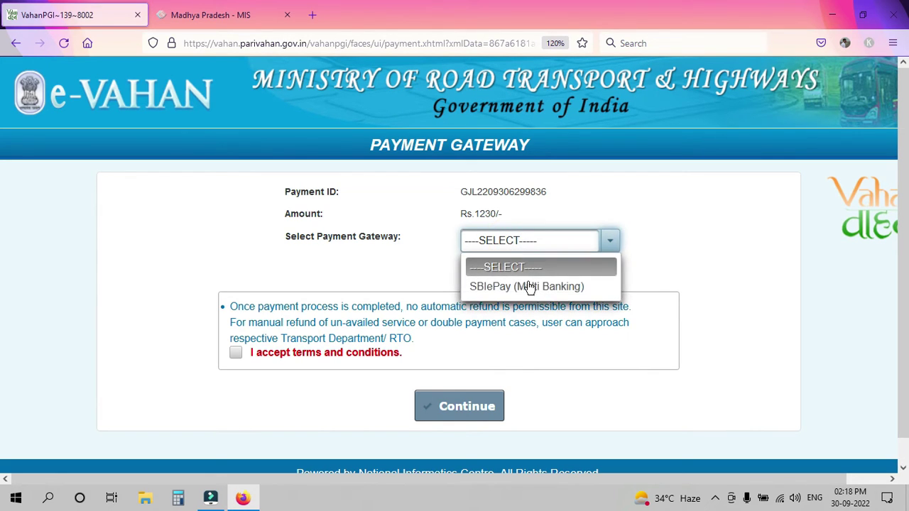
pyautogui.click(529, 287)
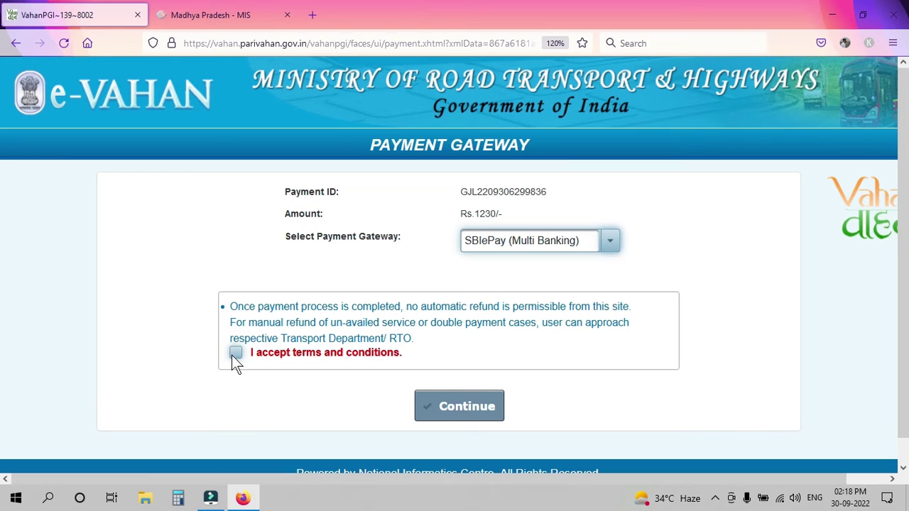
pyautogui.click(234, 355)
pyautogui.click(479, 404)
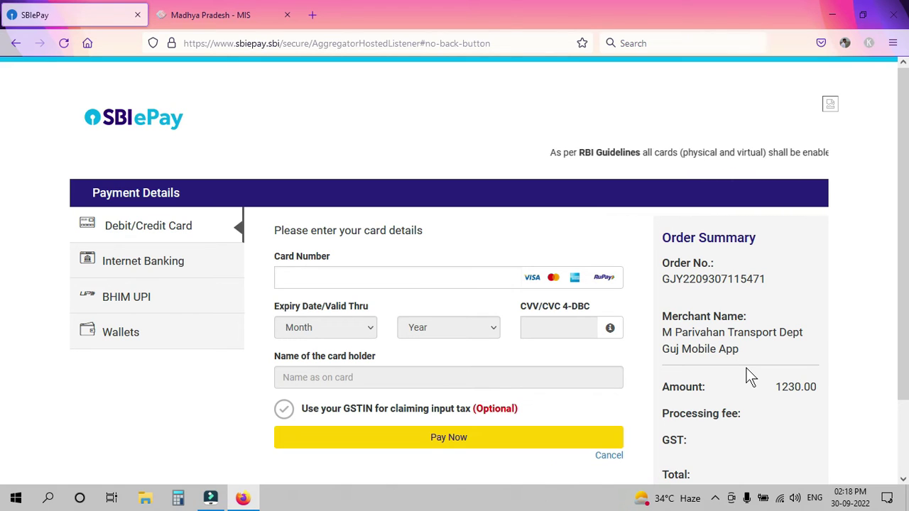
# - Pay the 1237.67 INR total by State Bank of India internet banking
pyautogui.scroll(-2, 49, 245)
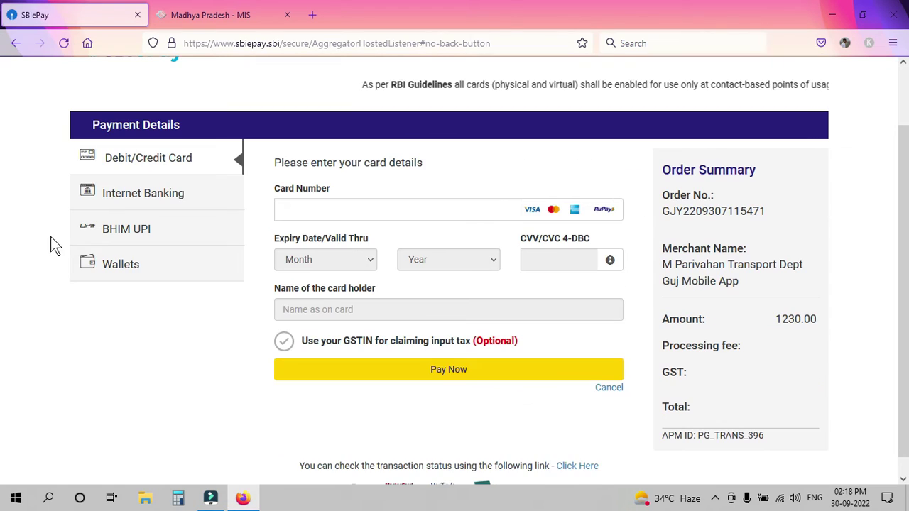
pyautogui.click(151, 194)
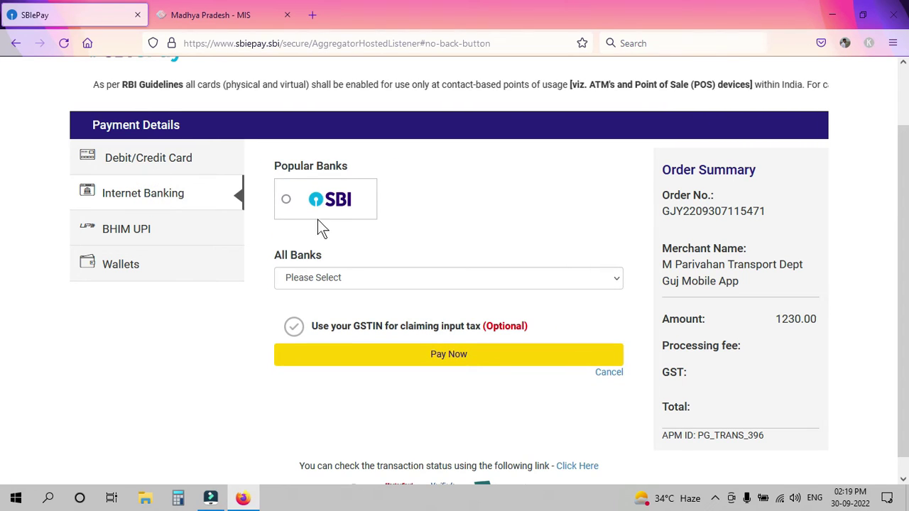
pyautogui.click(152, 230)
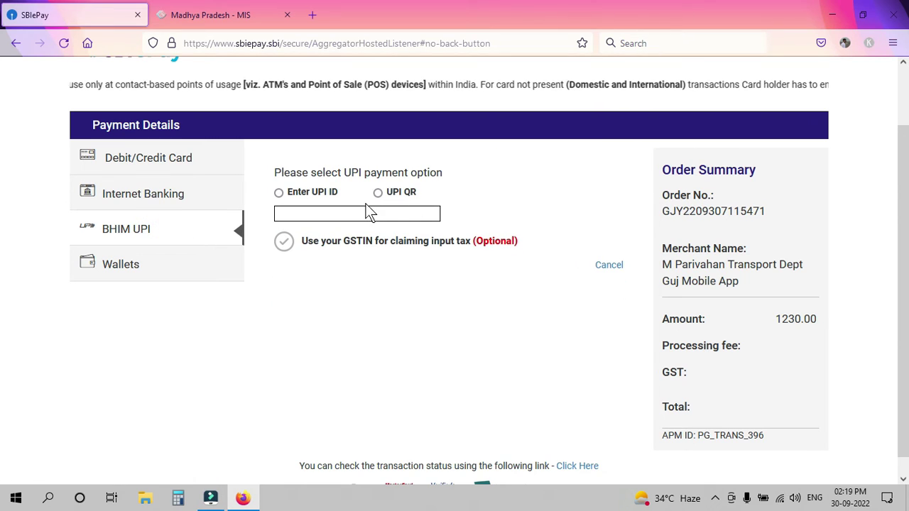
pyautogui.click(183, 195)
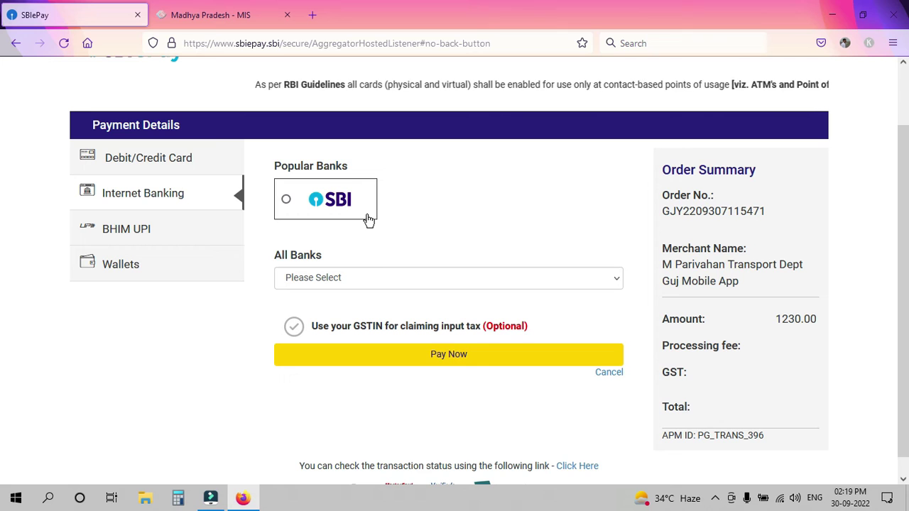
pyautogui.click(330, 198)
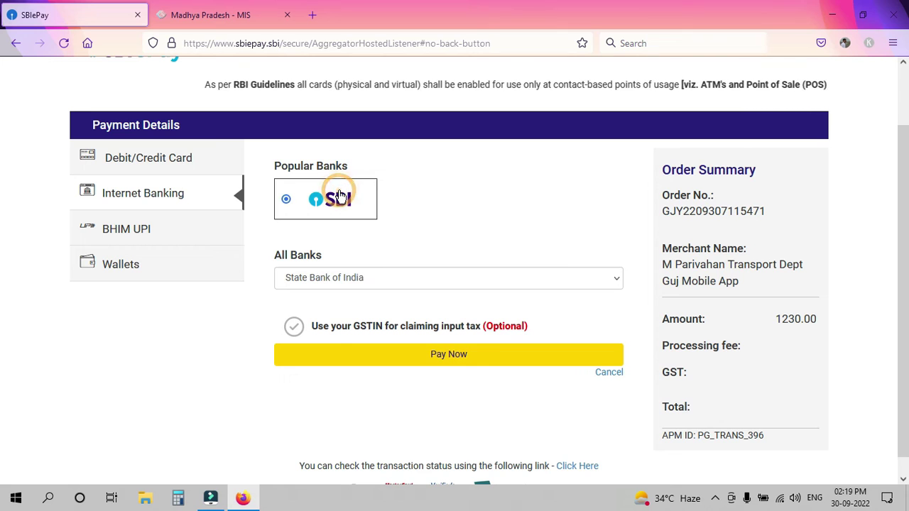
pyautogui.click(337, 353)
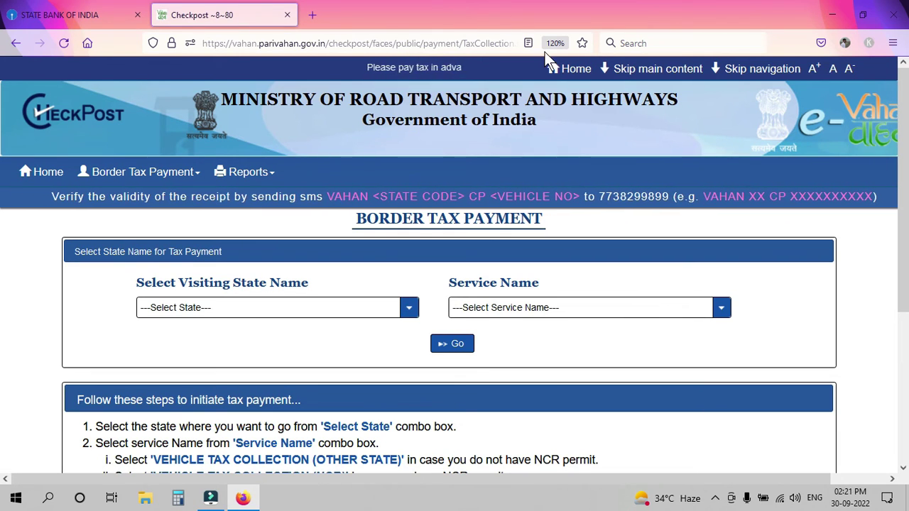
# - On the Print Payment Receipt form, select GUJARAT and enter the vehicle's registration number
pyautogui.click(139, 172)
pyautogui.click(256, 173)
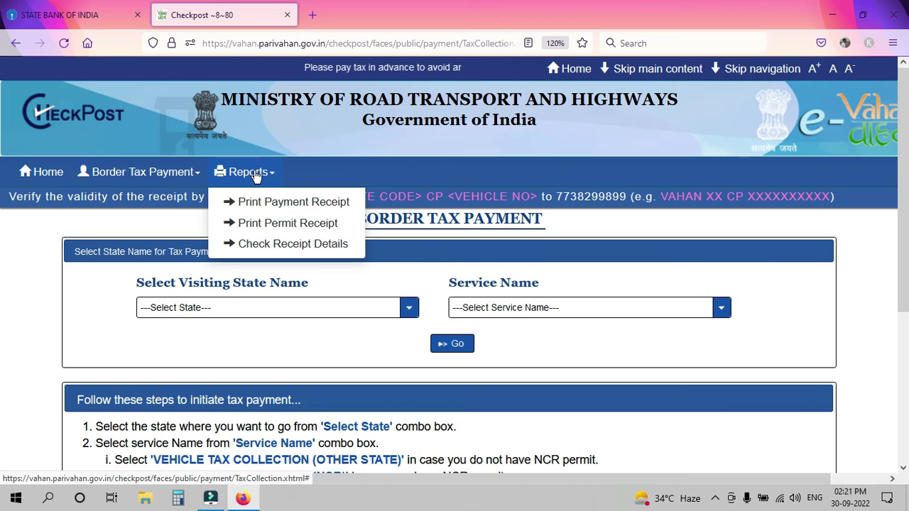
pyautogui.click(338, 203)
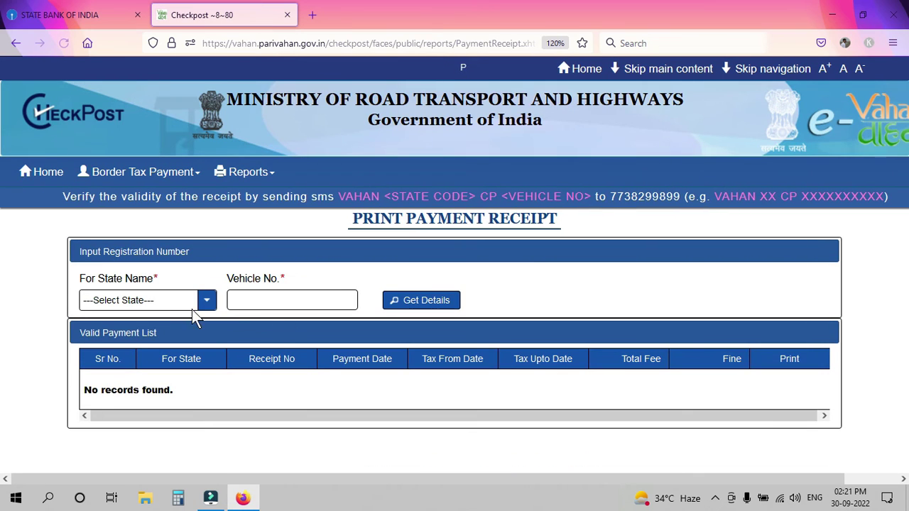
pyautogui.click(162, 300)
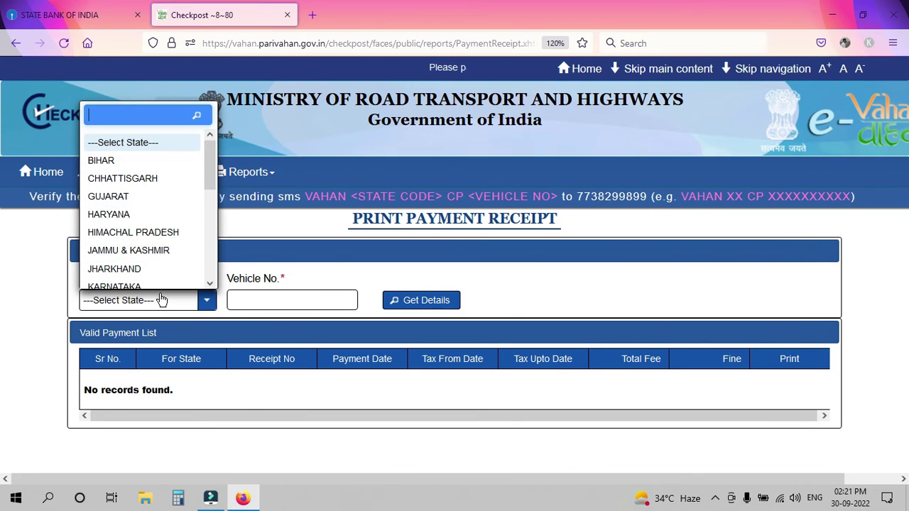
pyautogui.write('GU')
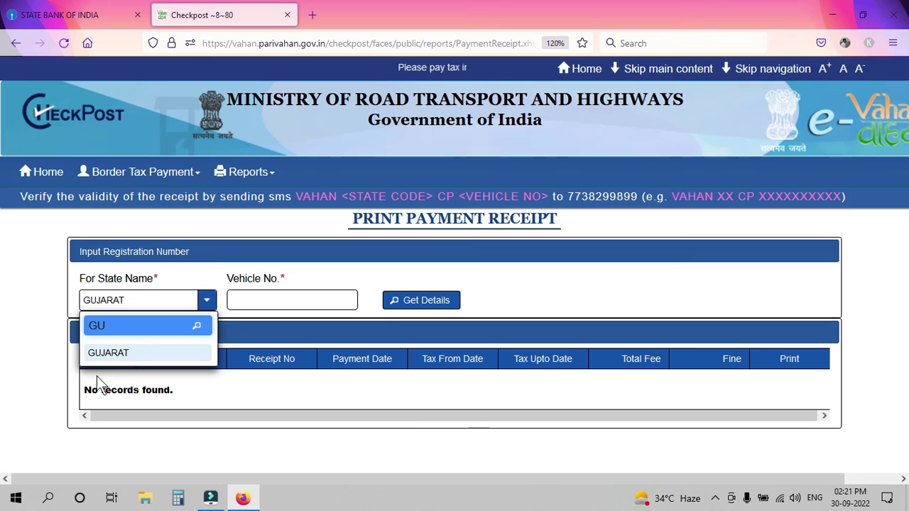
pyautogui.click(132, 351)
pyautogui.click(294, 303)
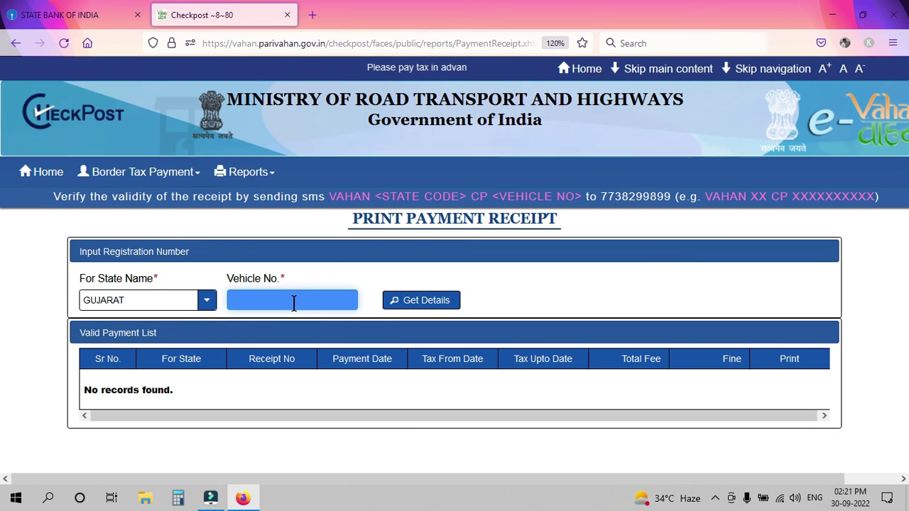
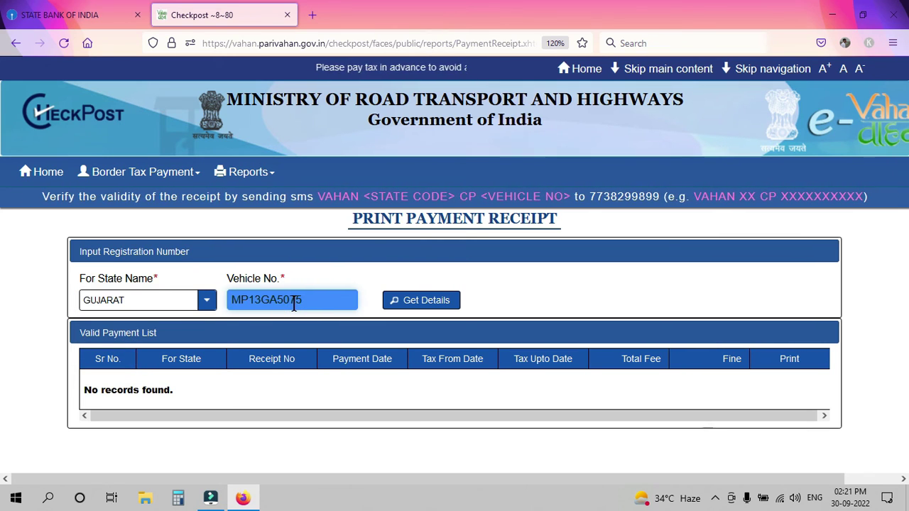
# - Fetch the receipts, print the most recent one, and type 'TECH' in a new tab
pyautogui.click(446, 299)
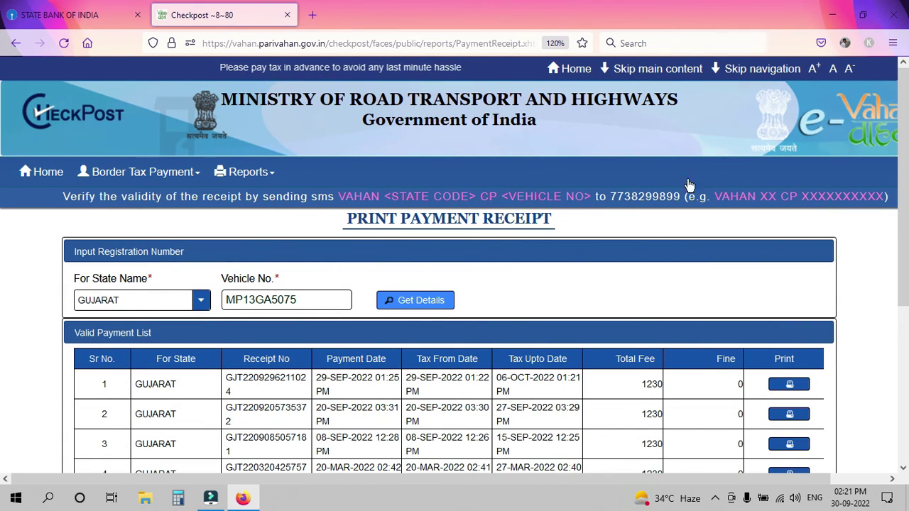
pyautogui.scroll(-3, 766, 259)
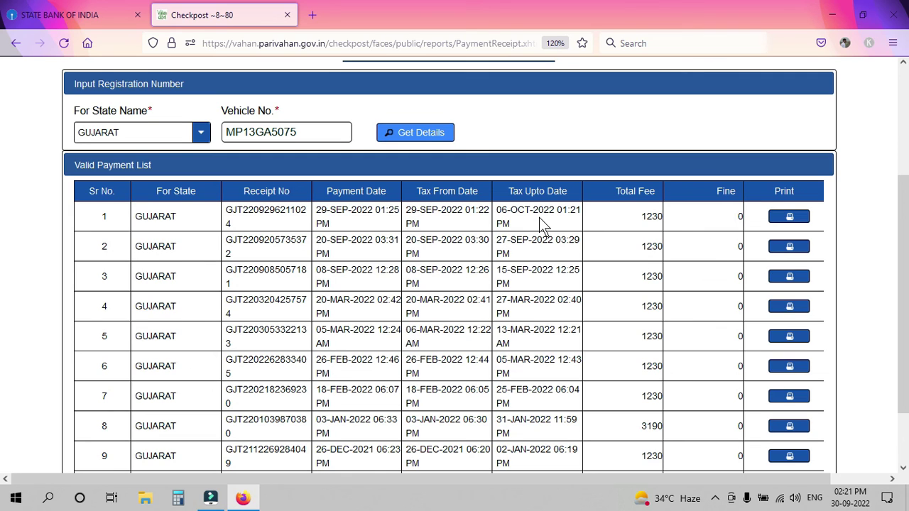
pyautogui.click(809, 219)
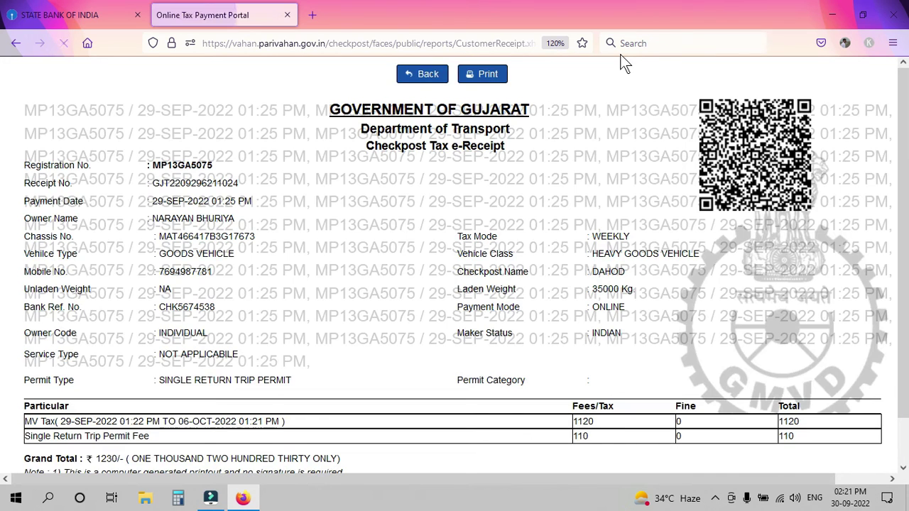
pyautogui.click(312, 14)
pyautogui.write('TECH')
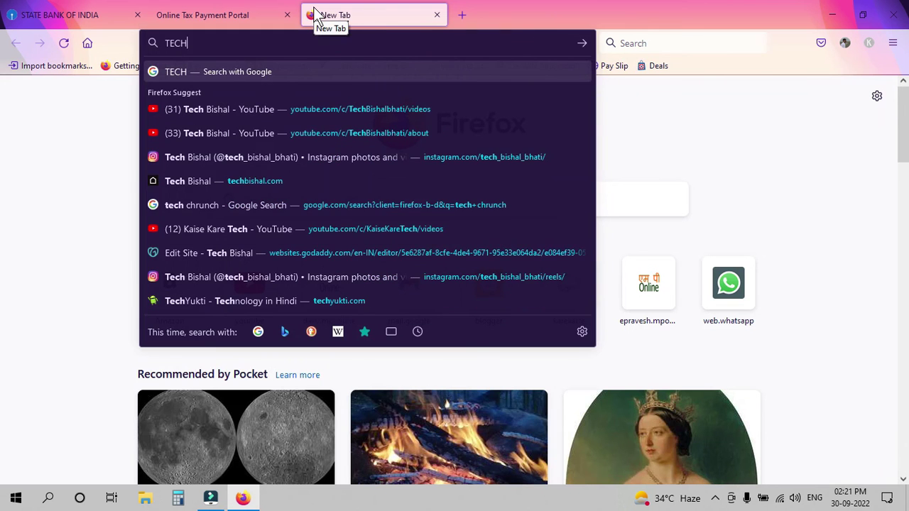